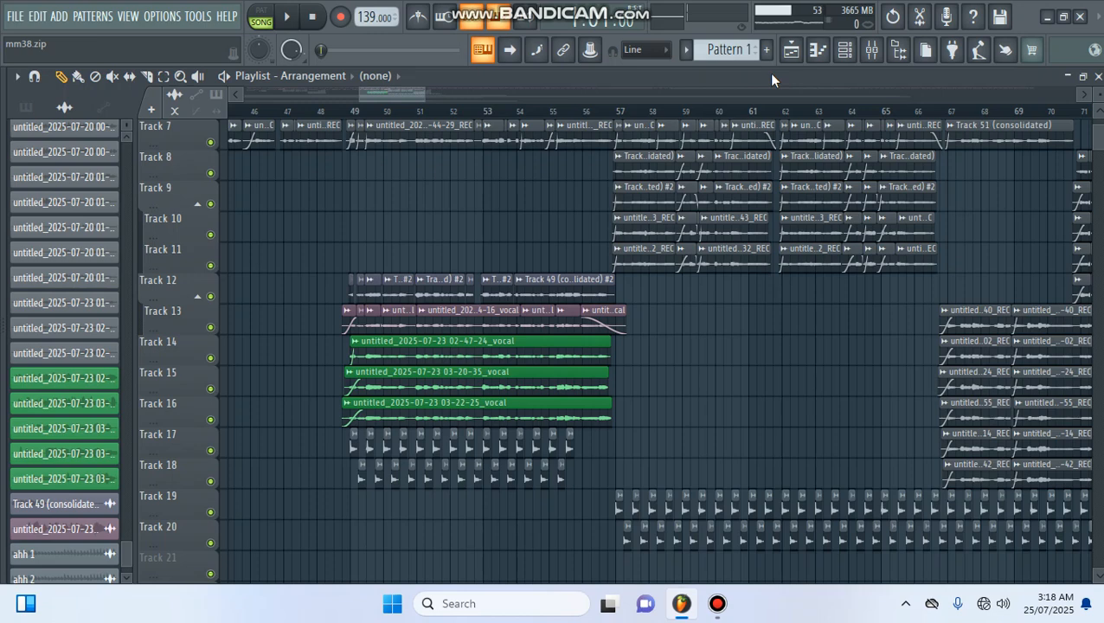
# Play the arrangement from just before bar 49 to about bar 58 to review the section
pyautogui.click(347, 115)
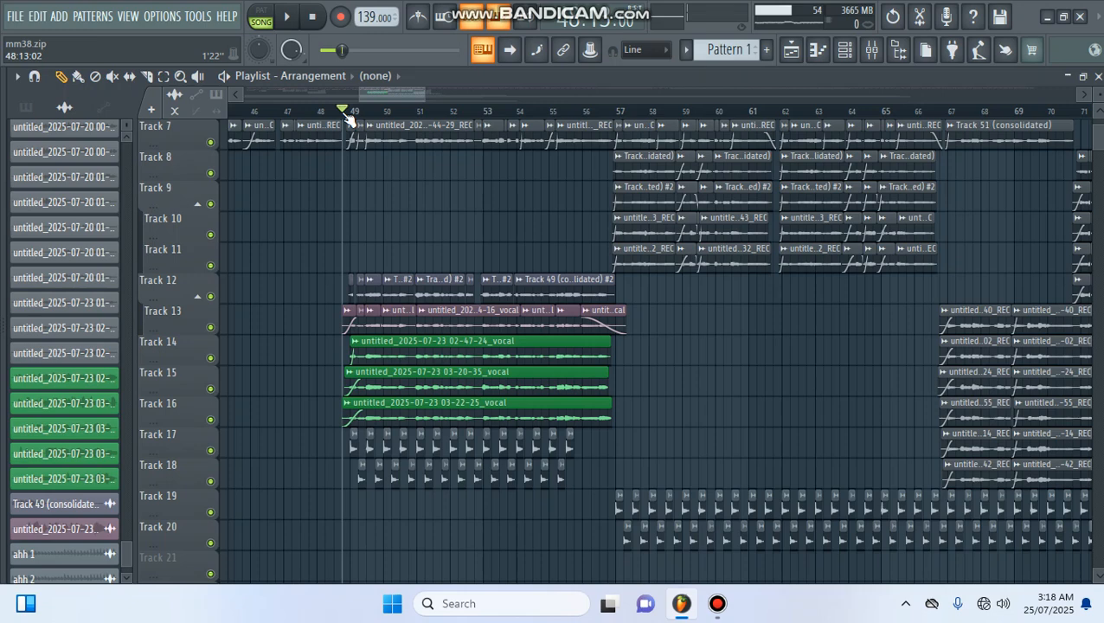
pyautogui.press('space')
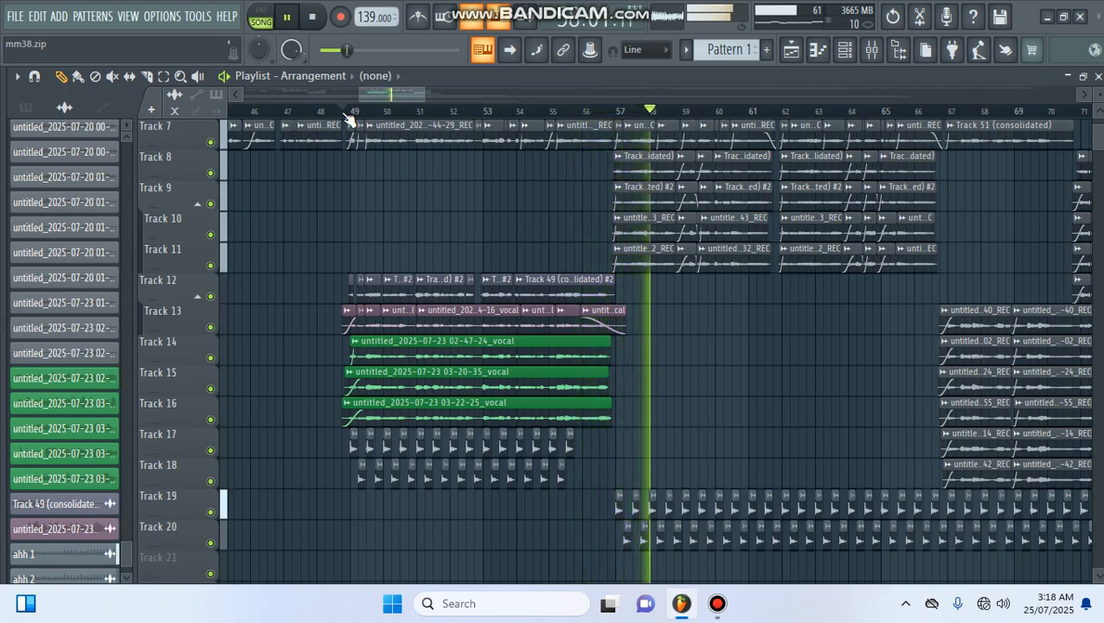
pyautogui.press('space')
pyautogui.click(313, 23)
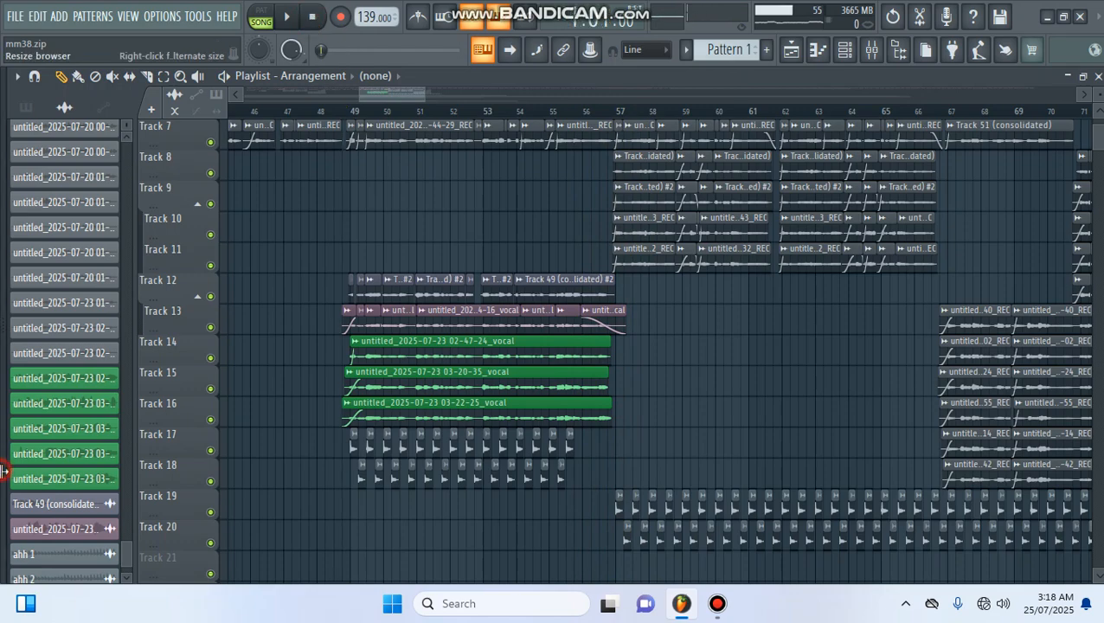
# Search the sample browser for "duff" and audition the loops from duff (1) to duff (12)
pyautogui.moveTo(63, 467); pyautogui.dragTo(169, 457)
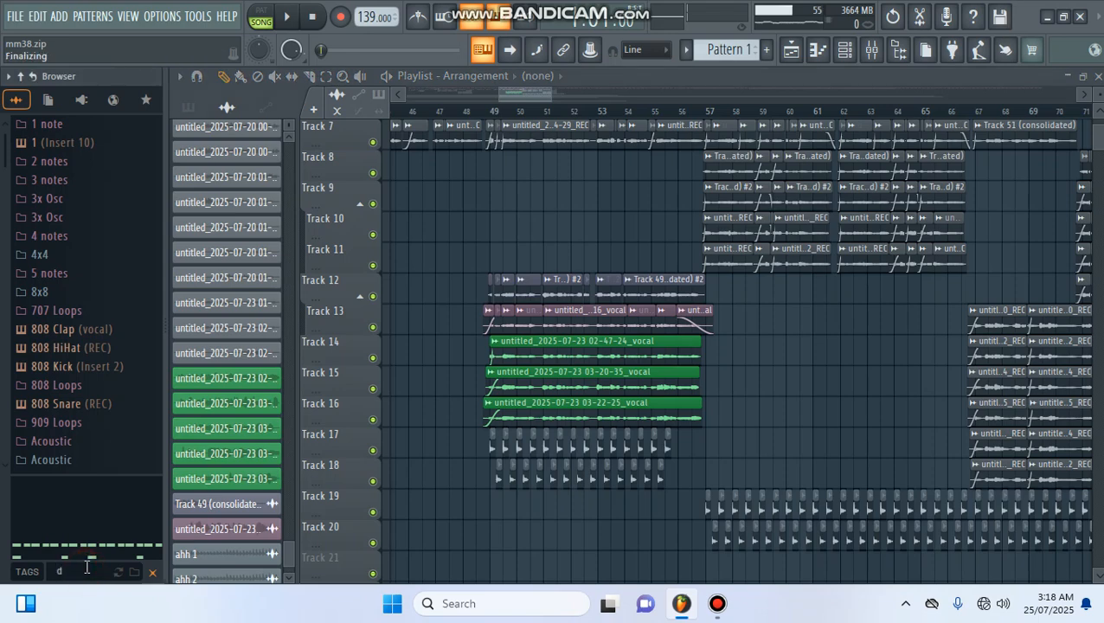
pyautogui.write('uff')
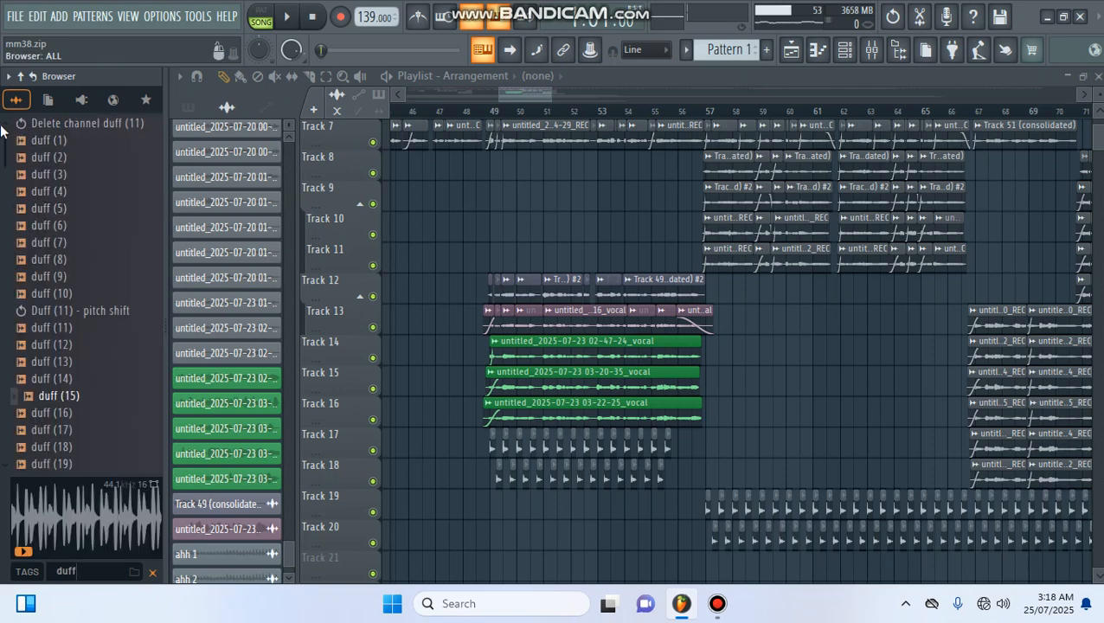
pyautogui.click(48, 142)
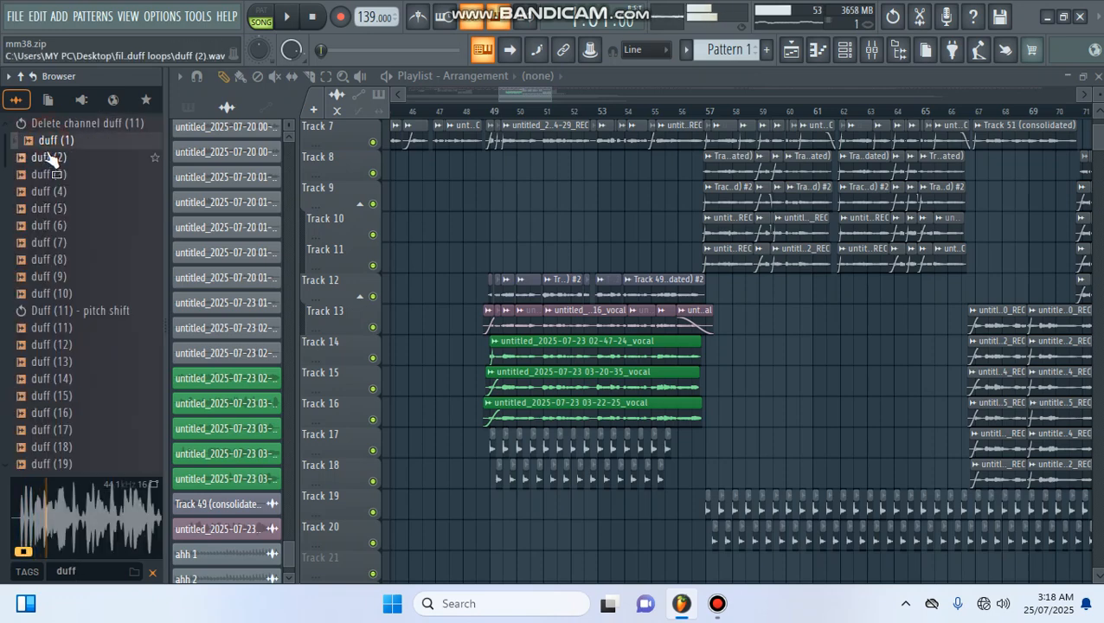
pyautogui.click(51, 159)
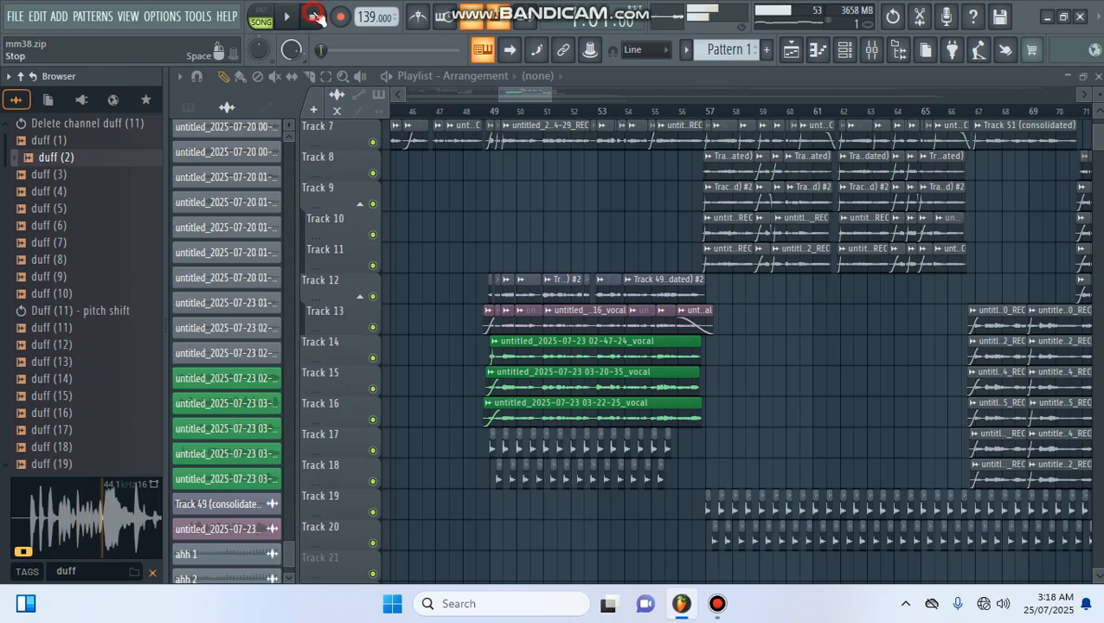
pyautogui.click(49, 175)
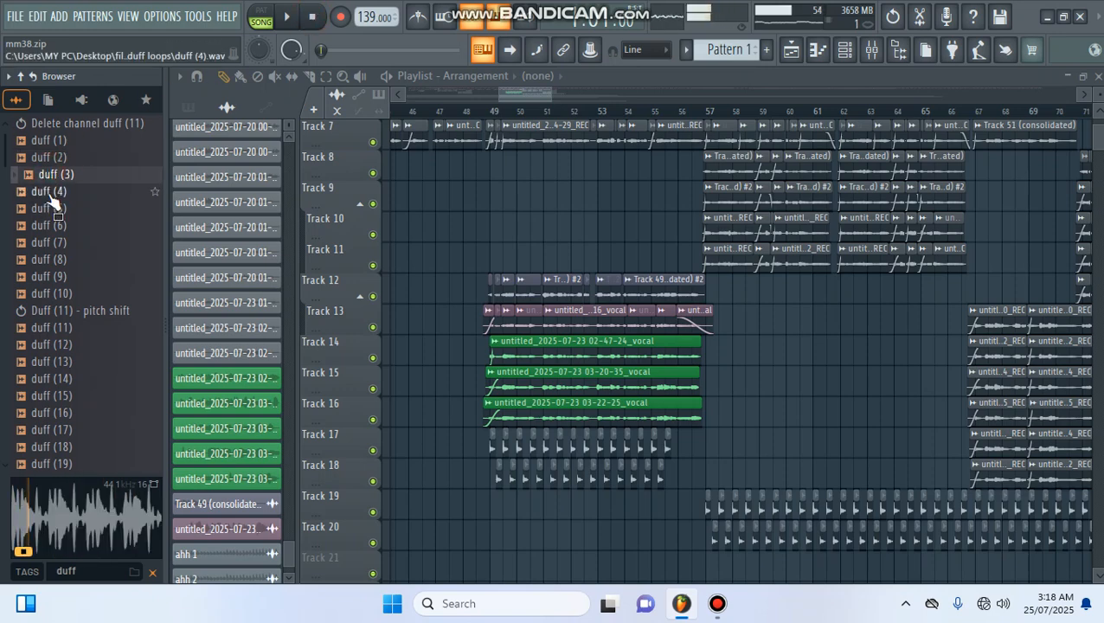
pyautogui.click(50, 196)
pyautogui.click(52, 211)
pyautogui.click(53, 225)
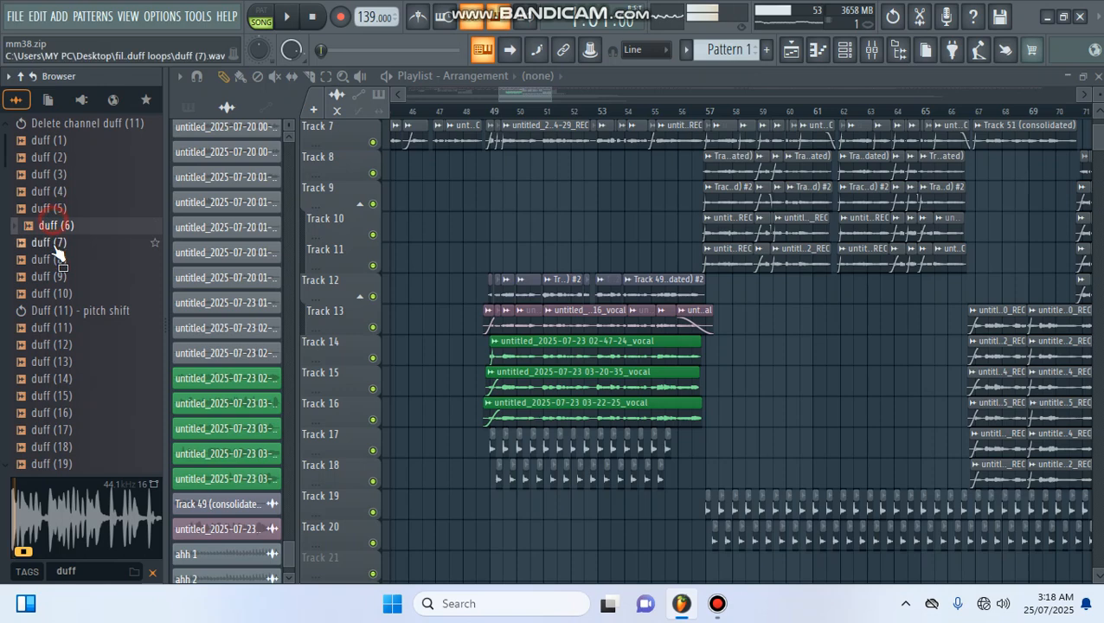
pyautogui.click(58, 244)
pyautogui.click(59, 259)
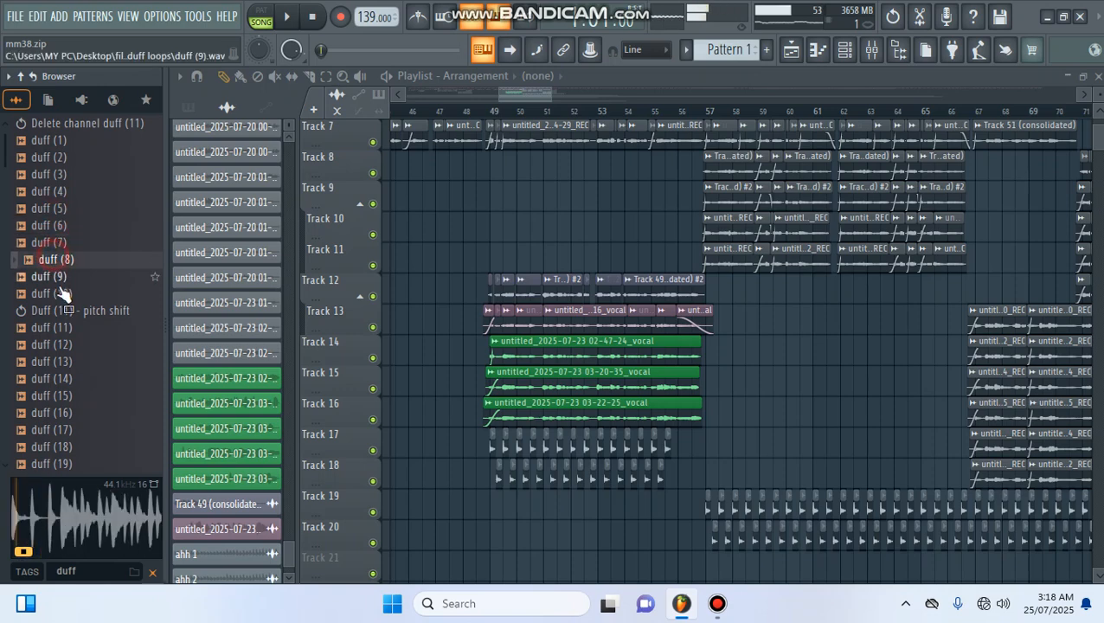
pyautogui.click(59, 277)
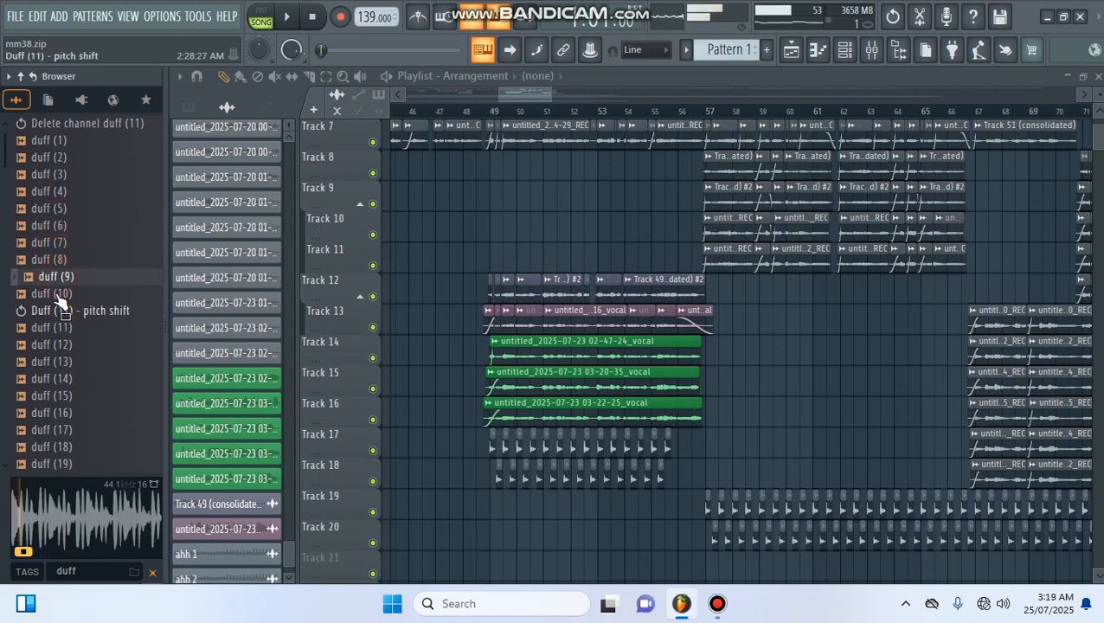
pyautogui.click(58, 294)
pyautogui.click(58, 328)
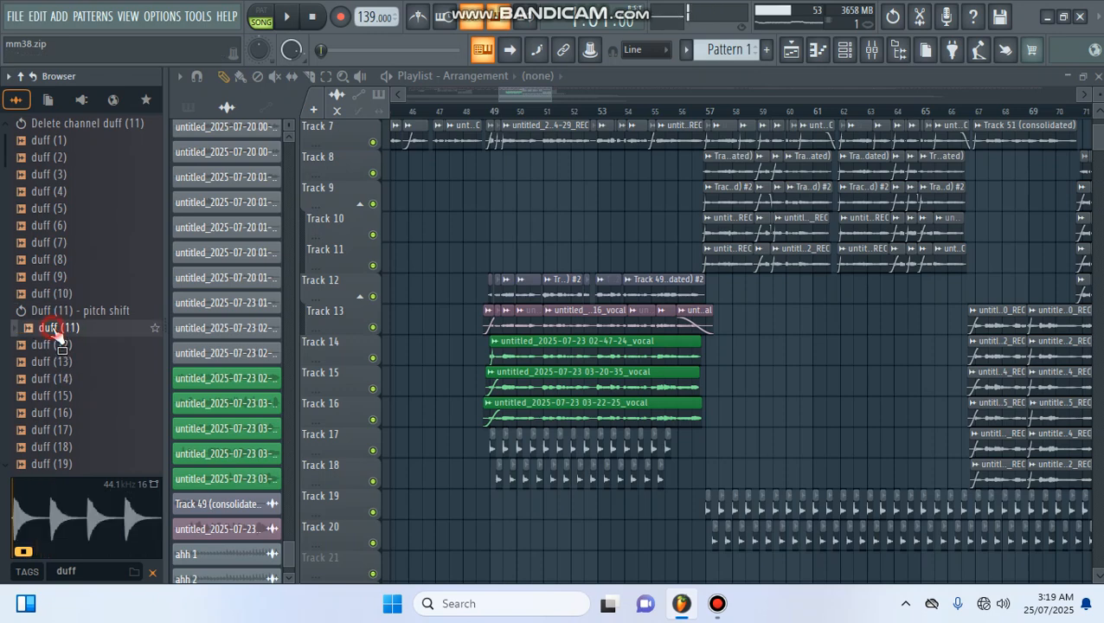
pyautogui.click(58, 346)
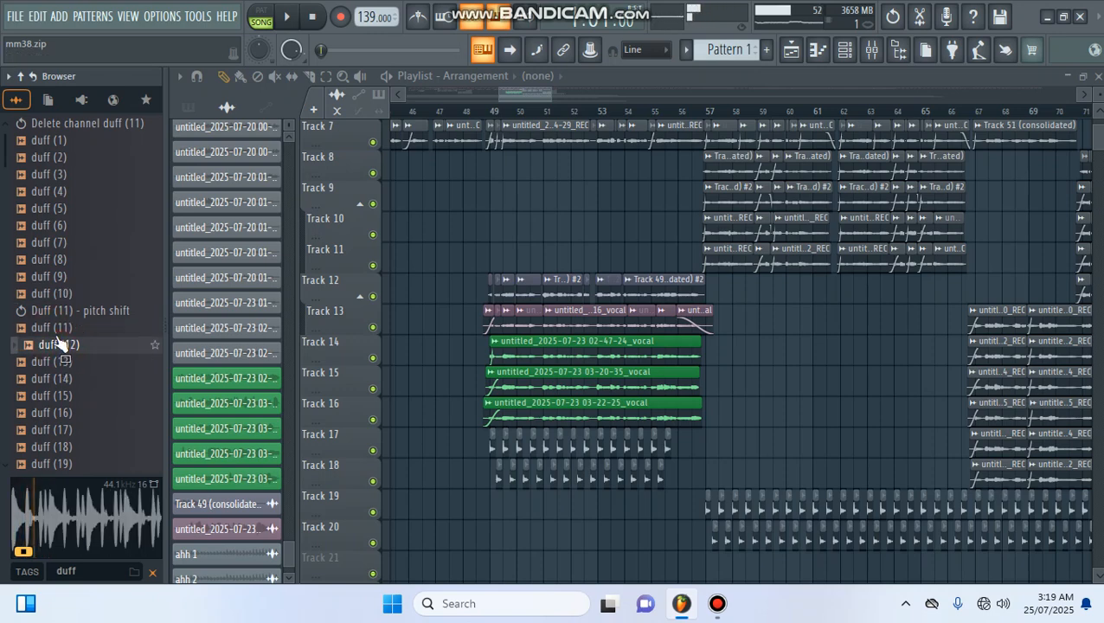
# Add the duff (11) loop to Track 21 near the start of bar 49
pyautogui.click(52, 328)
pyautogui.moveTo(57, 337); pyautogui.dragTo(488, 476)
pyautogui.scroll(5, 505, 108)
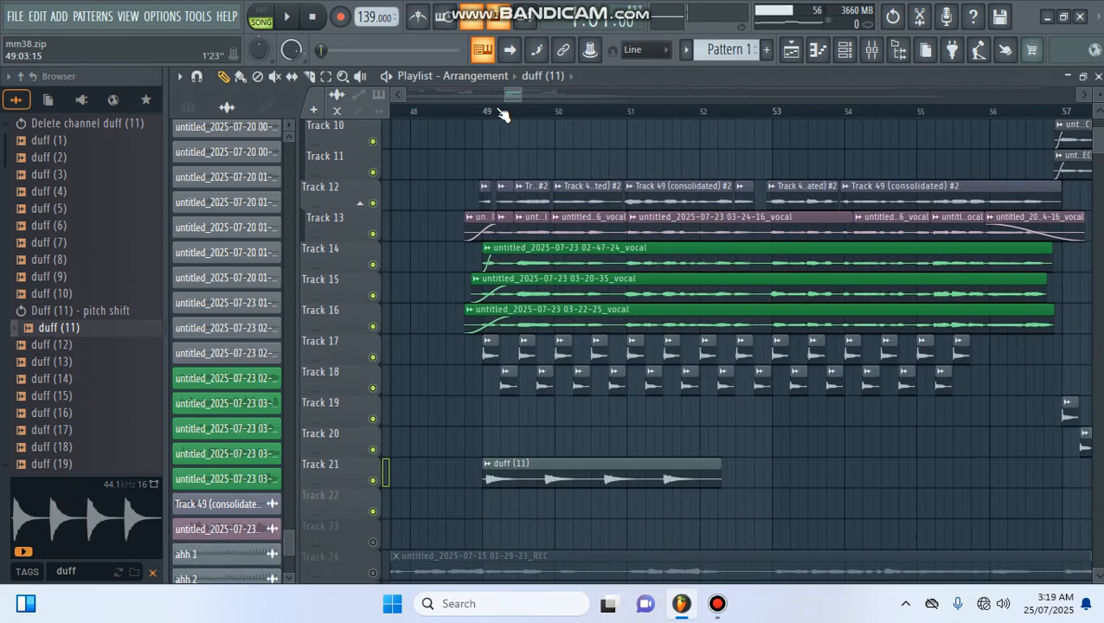
pyautogui.moveTo(647, 477)
pyautogui.mouseDown()
pyautogui.moveTo(671, 473)
pyautogui.moveTo(660, 472)
pyautogui.mouseUp()
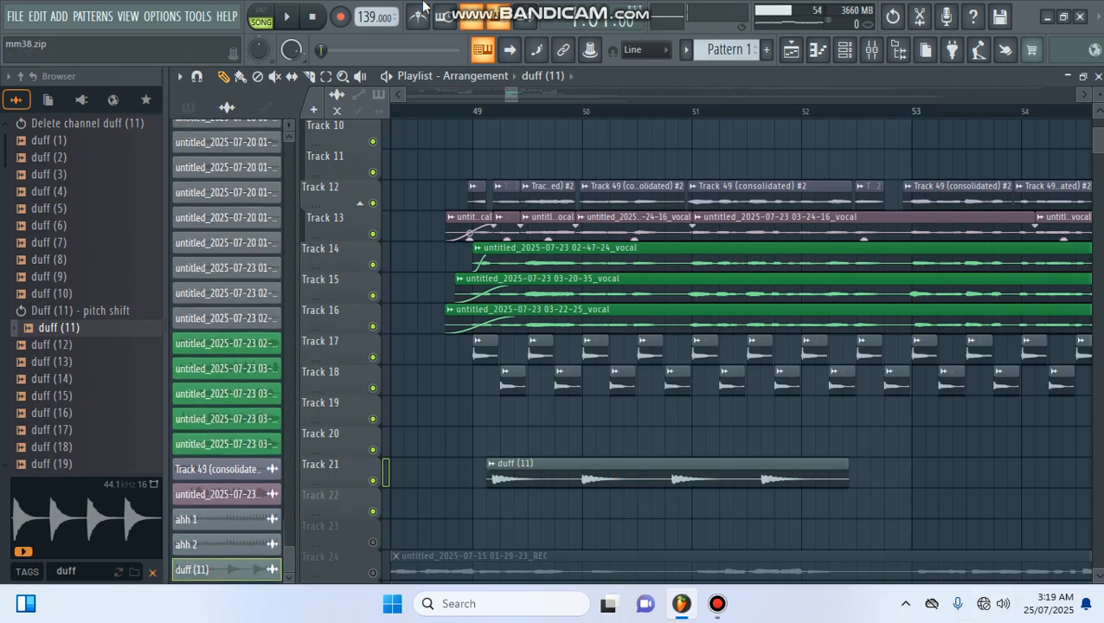
# Slice the duff (11) clip at bar 50, delete the first piece and move the remainder to the start of bar 49
pyautogui.click(310, 78)
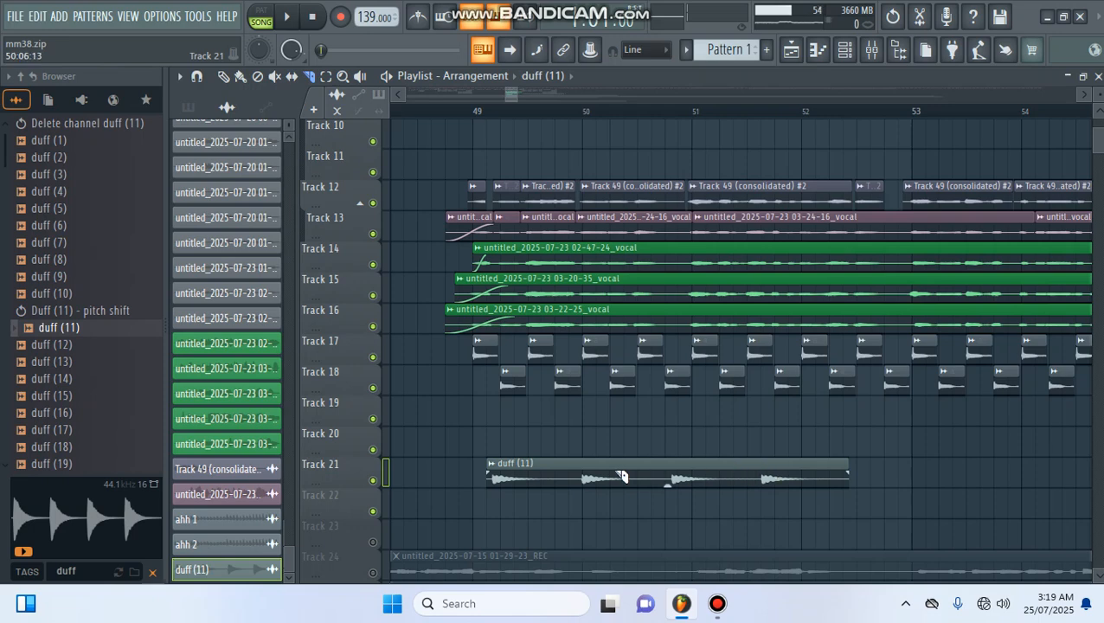
pyautogui.moveTo(587, 495); pyautogui.dragTo(587, 495)
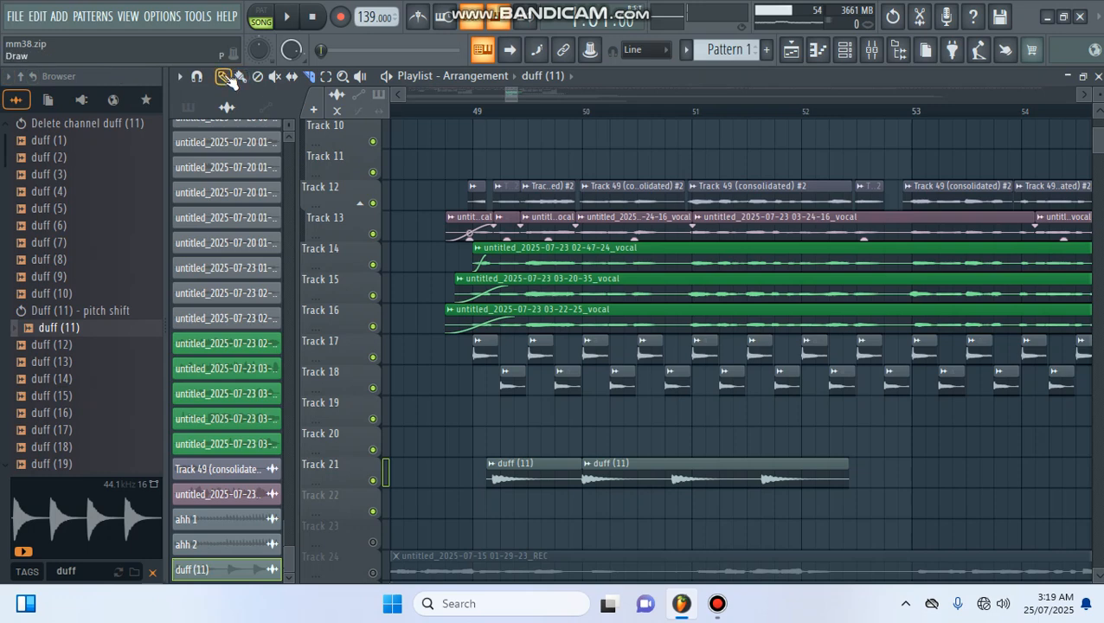
pyautogui.rightClick(556, 480)
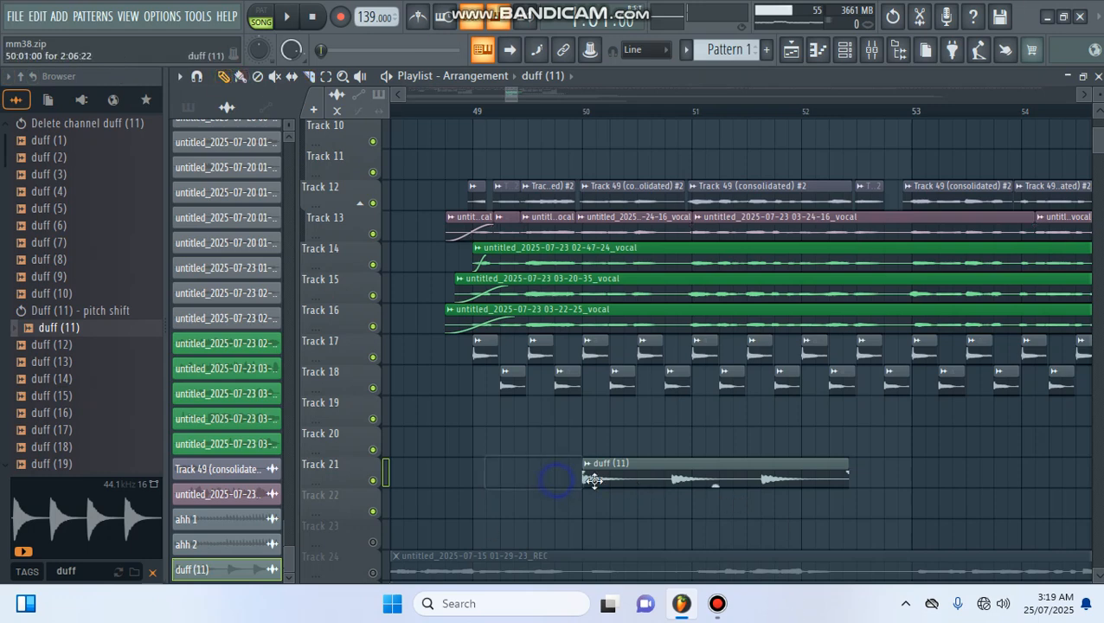
pyautogui.moveTo(618, 475); pyautogui.dragTo(507, 493)
# Play the section from just before bar 49 to check the duff (11) clip's timing
pyautogui.click(450, 112)
pyautogui.press('space')
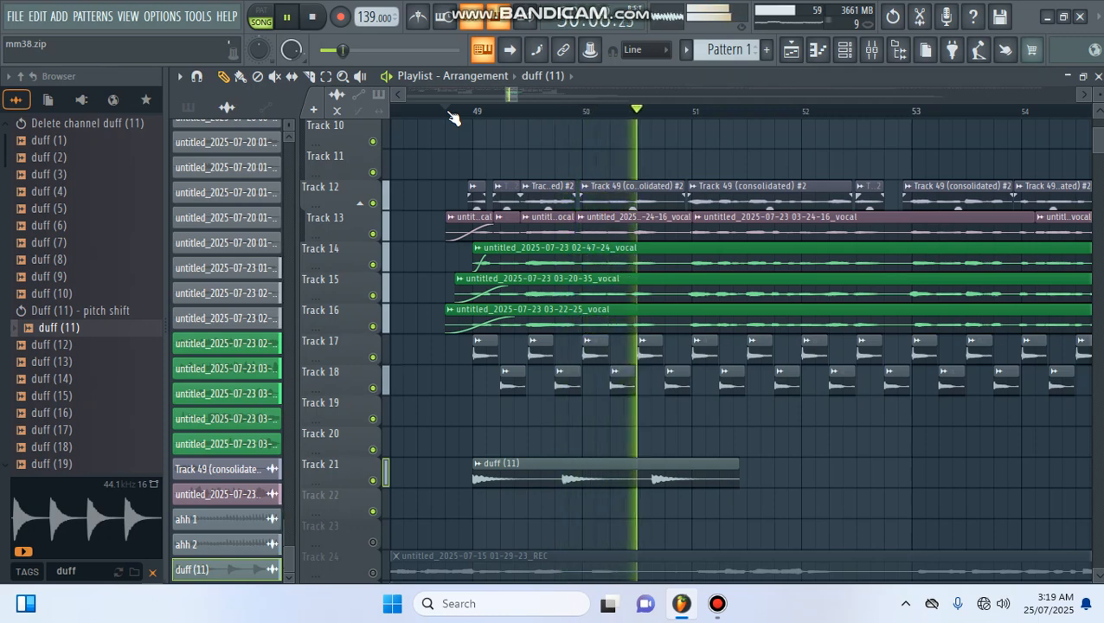
pyautogui.click(445, 112)
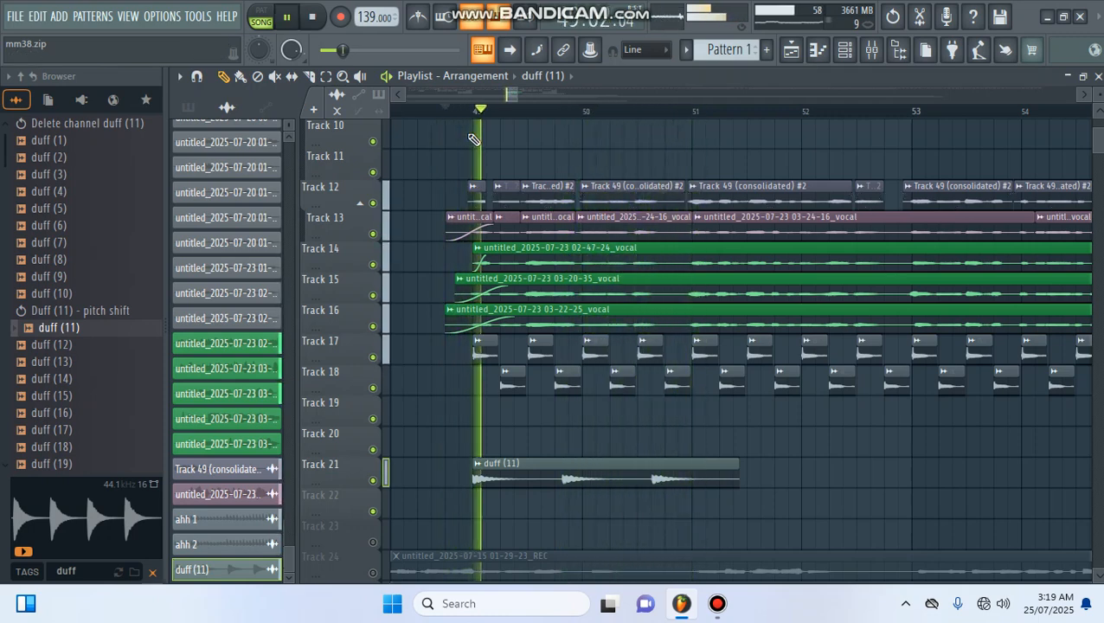
pyautogui.press('space')
# Trim the end of the duff (11) clip on Track 21 so only its first hit remains
pyautogui.moveTo(736, 468); pyautogui.dragTo(545, 504)
pyautogui.scroll(3, 511, 119)
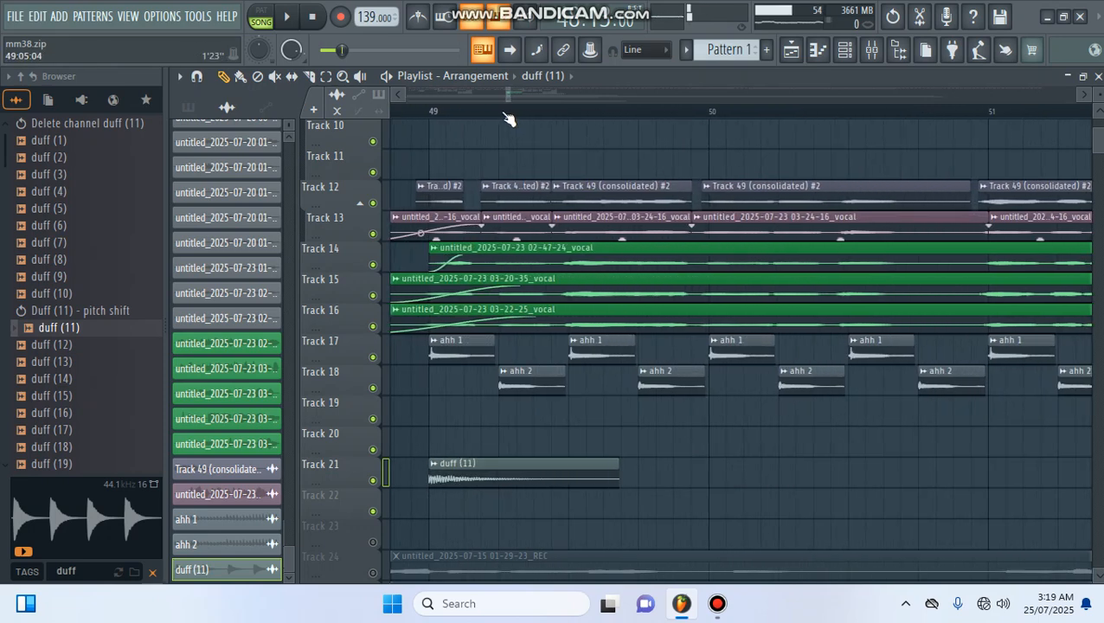
pyautogui.scroll(5, 430, 123)
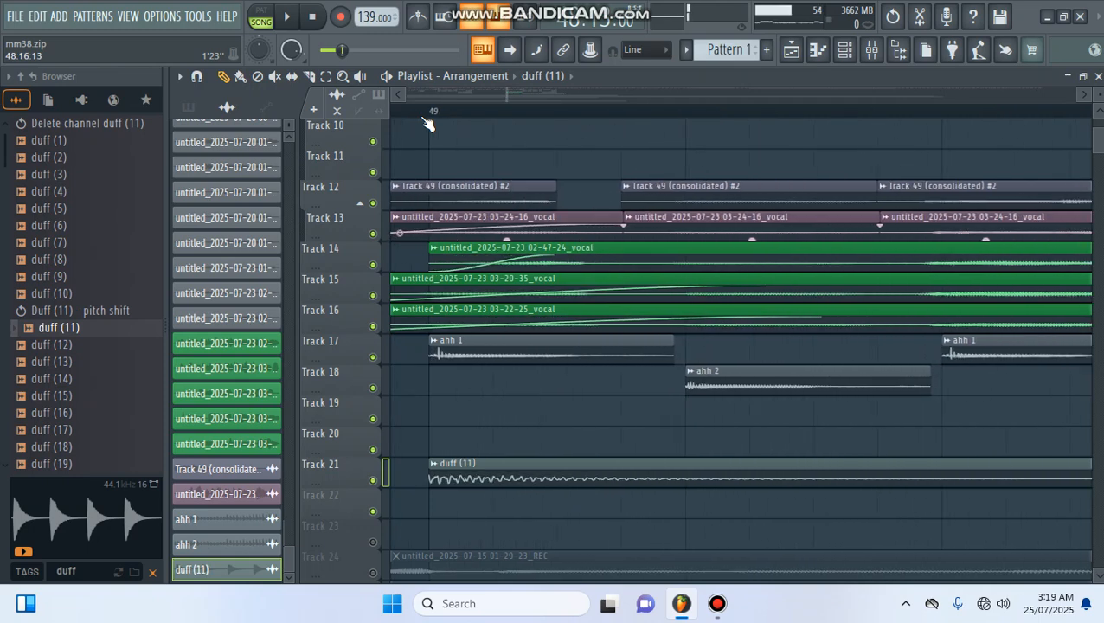
pyautogui.scroll(-6, 429, 121)
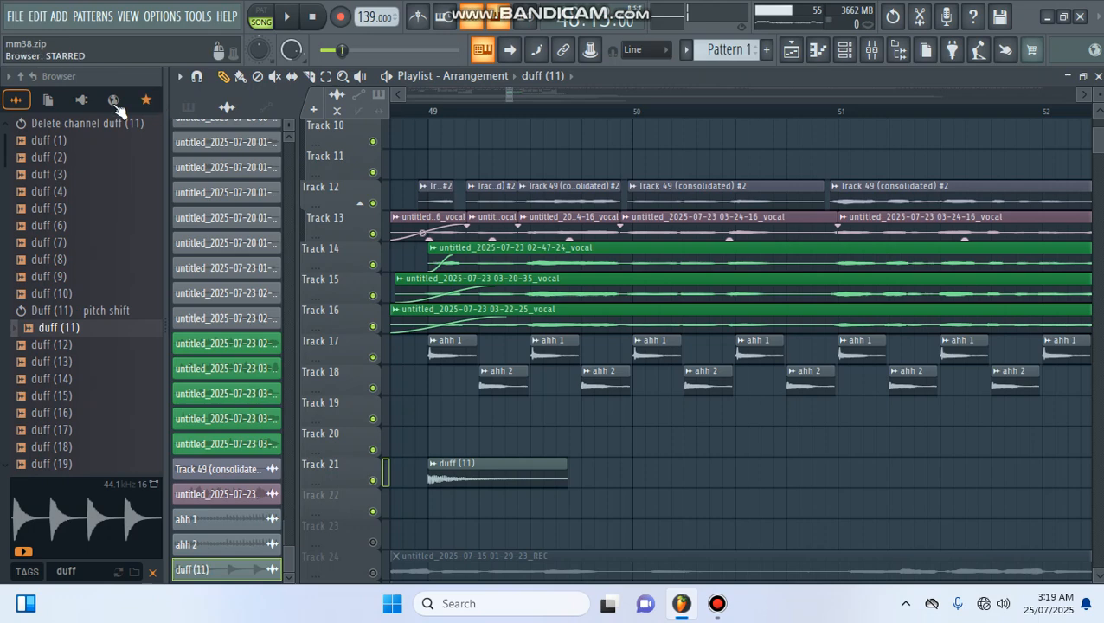
# Hide the browser and place copies of the trimmed duff (11) clip on Track 21 at bars 50 and 51
pyautogui.moveTo(163, 200); pyautogui.dragTo(3, 199)
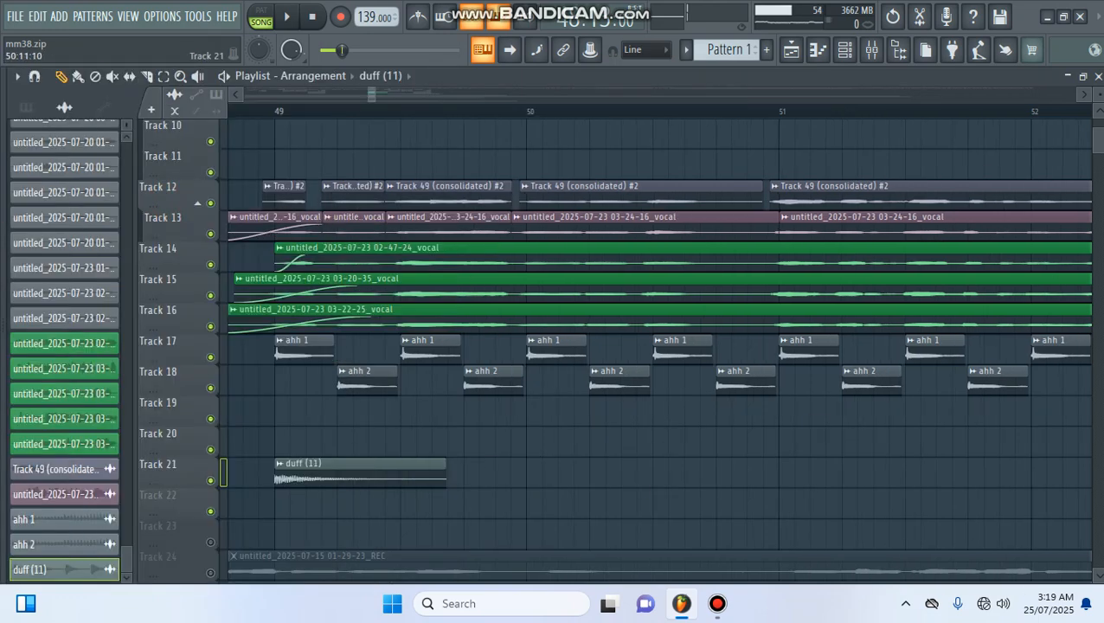
pyautogui.doubleClick(316, 483)
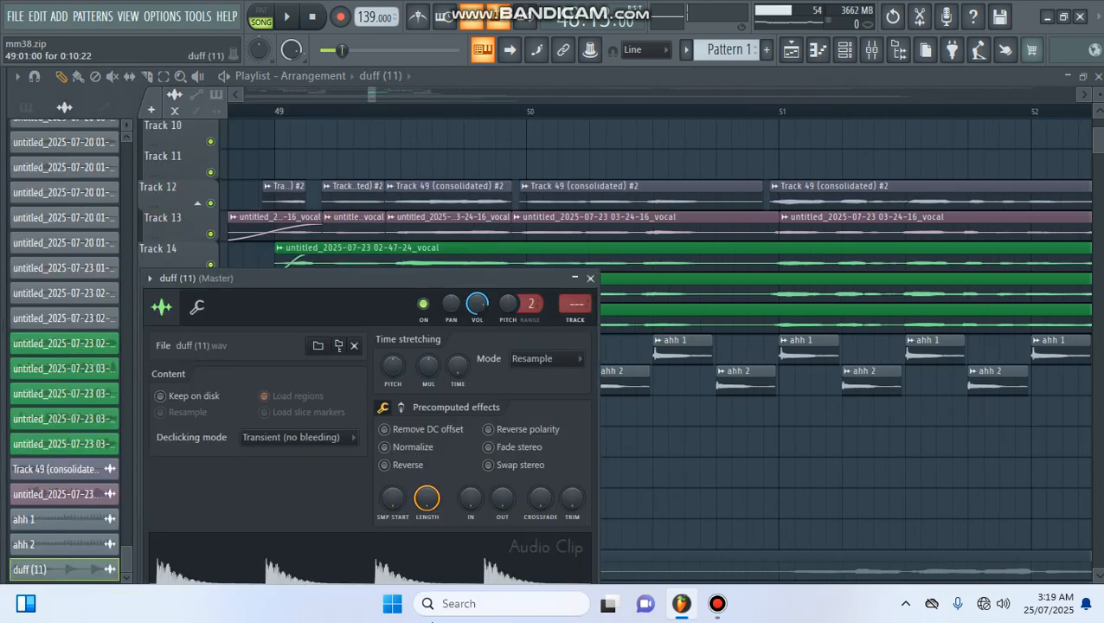
pyautogui.click(590, 278)
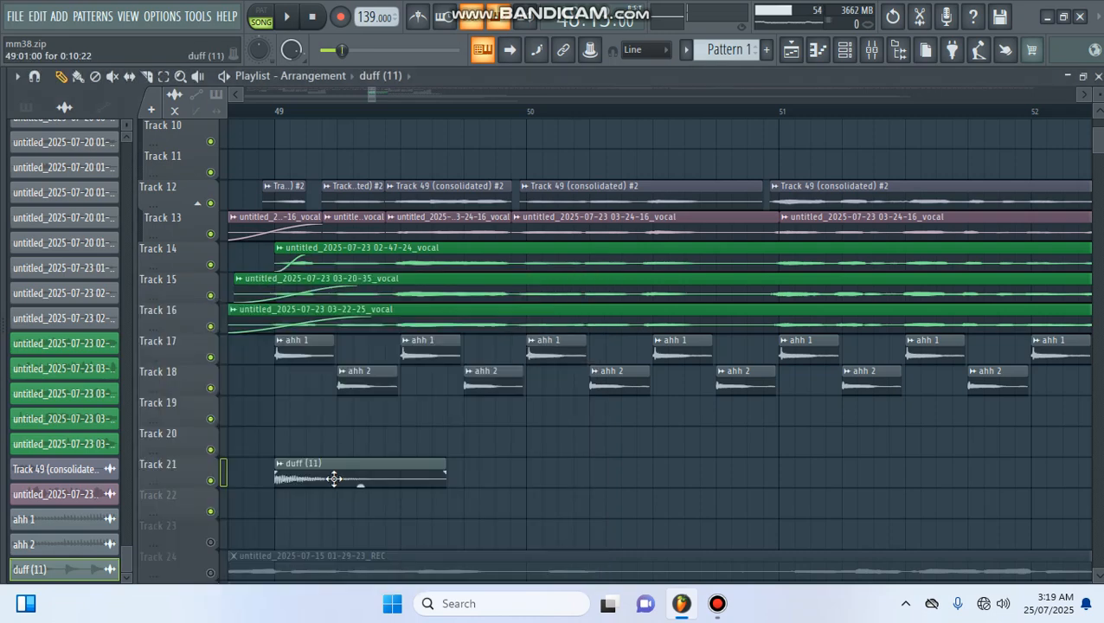
pyautogui.click(532, 473)
pyautogui.click(785, 475)
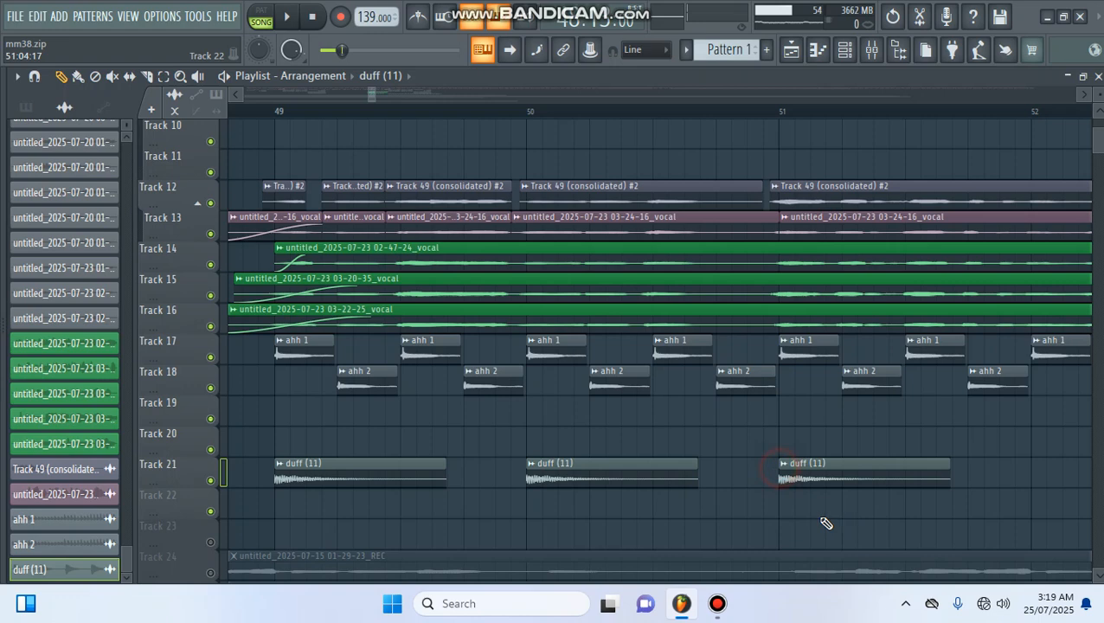
# Play the section from just before bar 49 to hear the repeated duff (11) hits with the vocals
pyautogui.press('space')
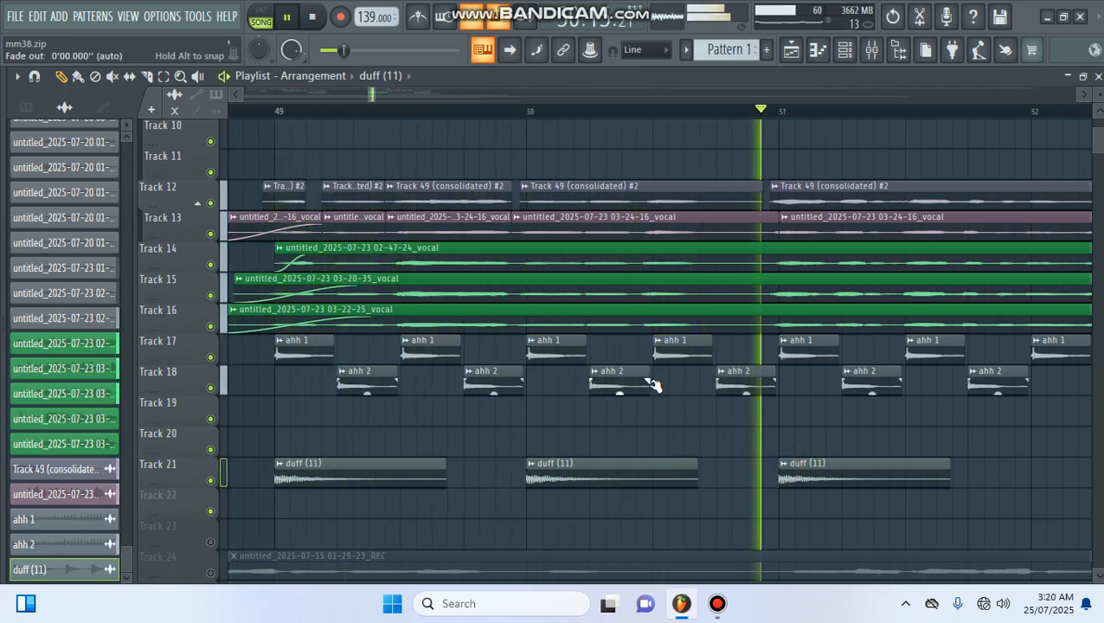
pyautogui.press('space')
pyautogui.scroll(-5, 554, 117)
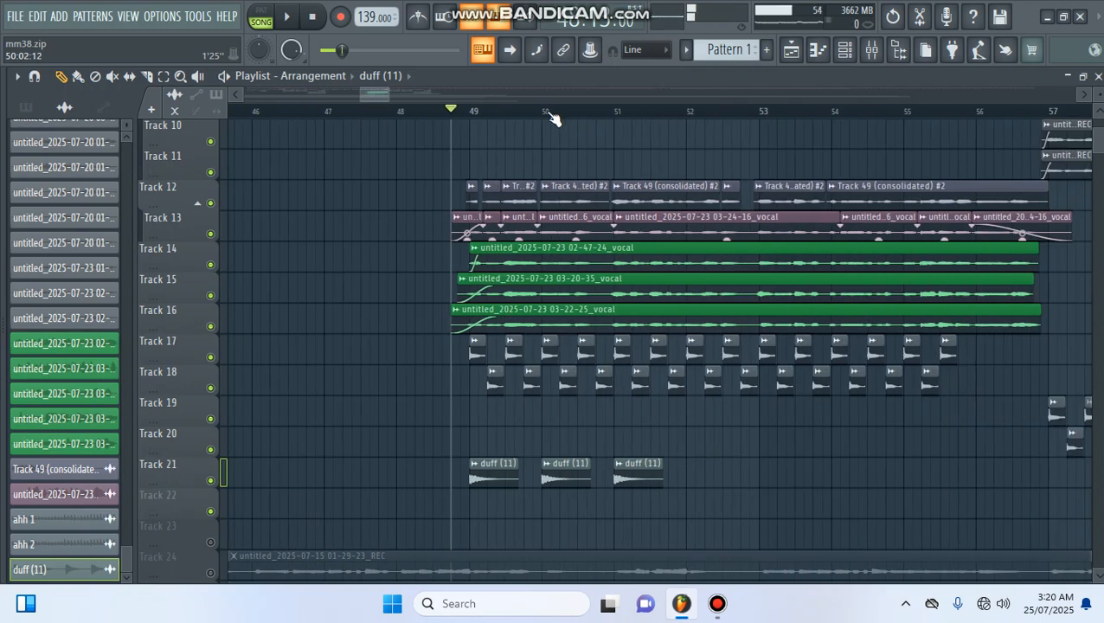
pyautogui.press('space')
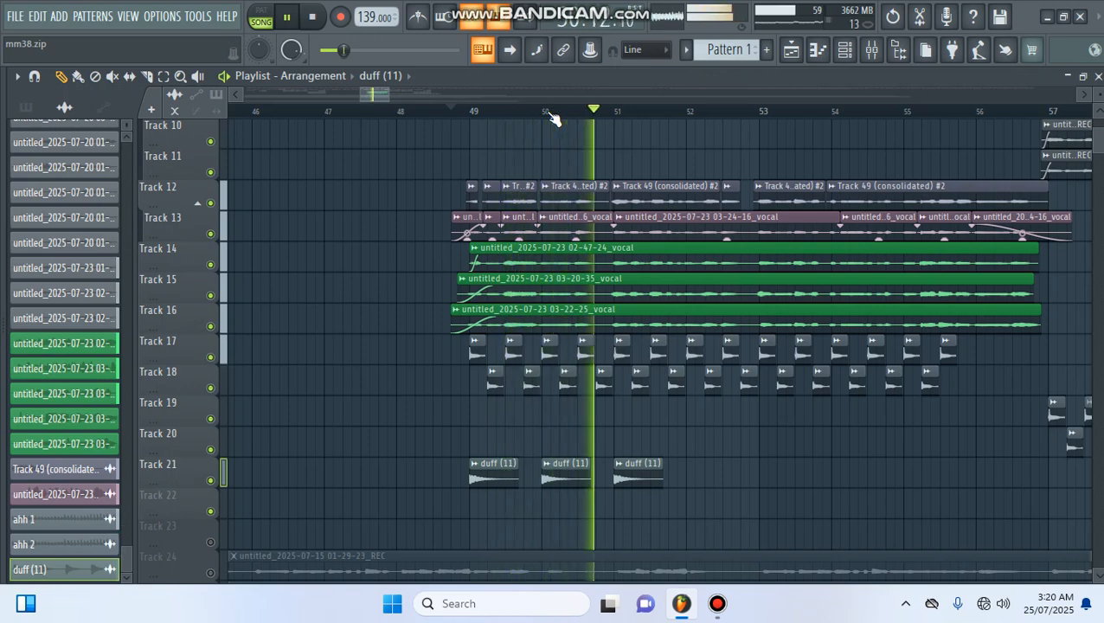
pyautogui.press('space')
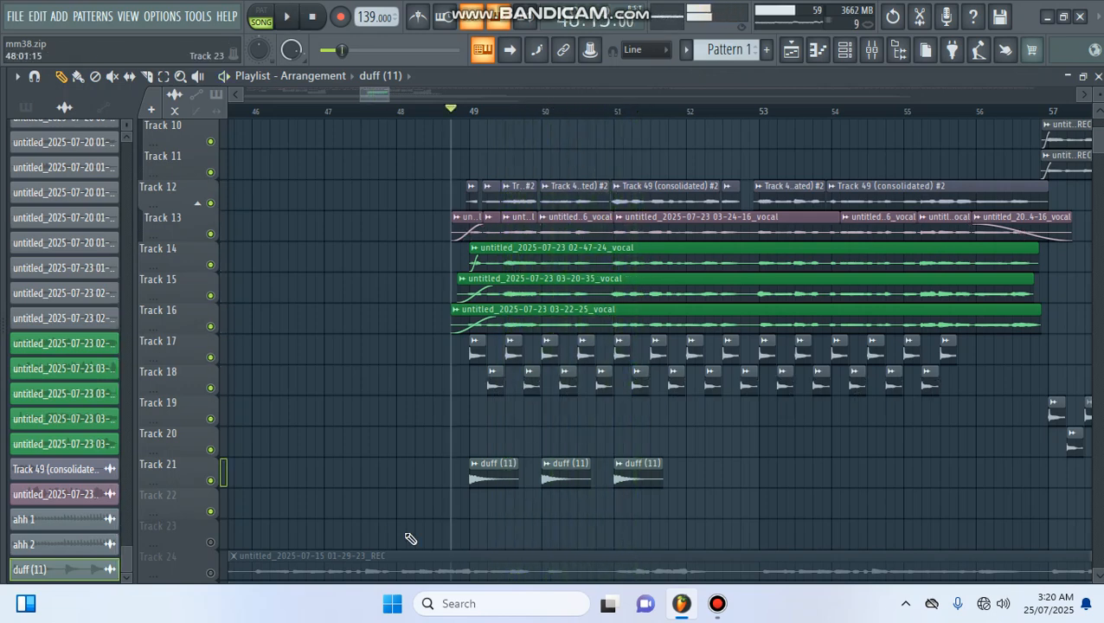
# Open the duff (11) clip's settings, set its stretching mode to Auto, and raise its pitch shift to +100 cents while auditioning from just before bar 49
pyautogui.scroll(-3, 536, 490)
pyautogui.doubleClick(487, 380)
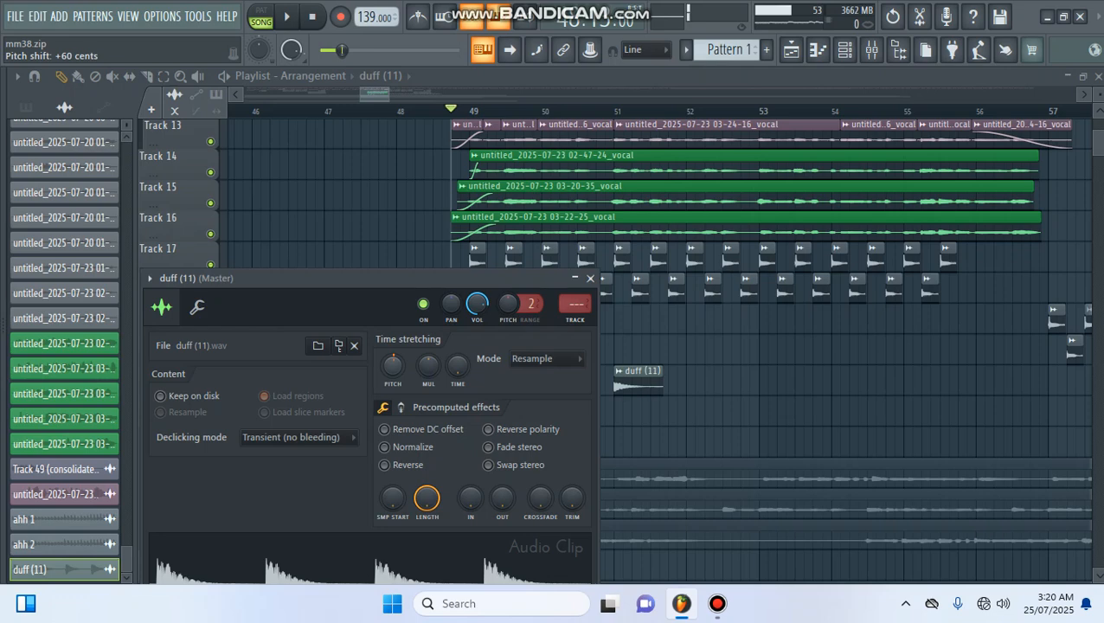
pyautogui.press('space')
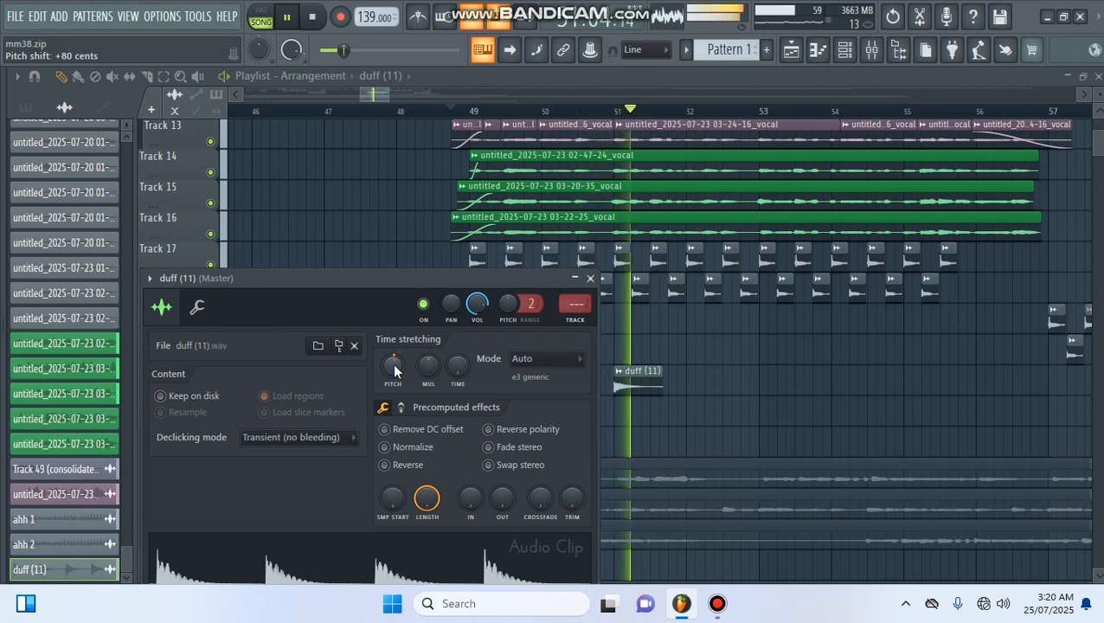
pyautogui.press('space')
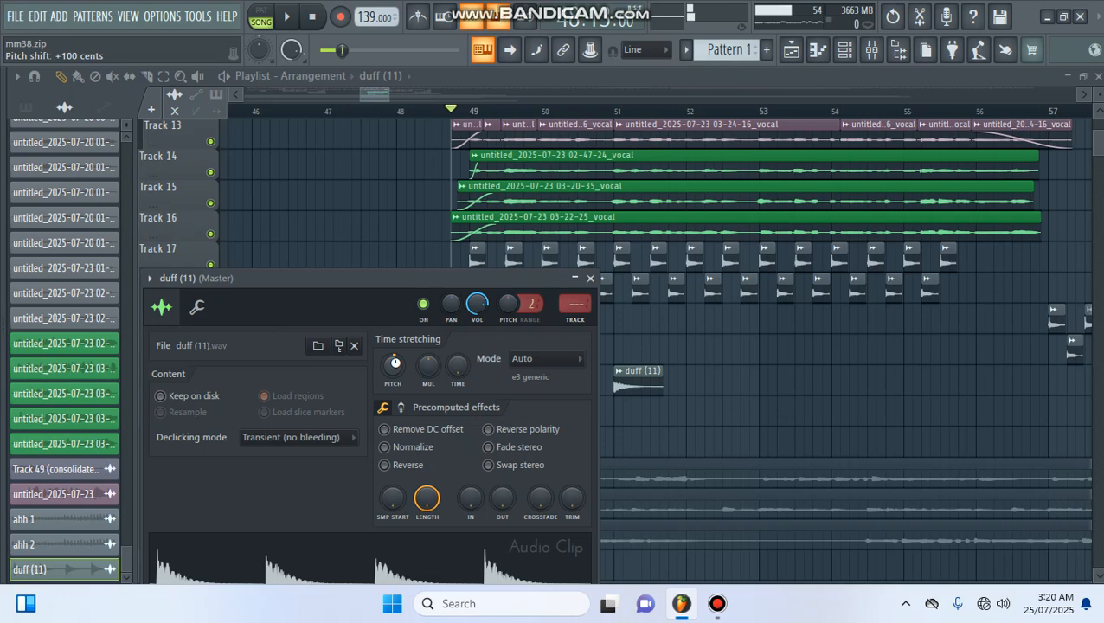
pyautogui.press('space')
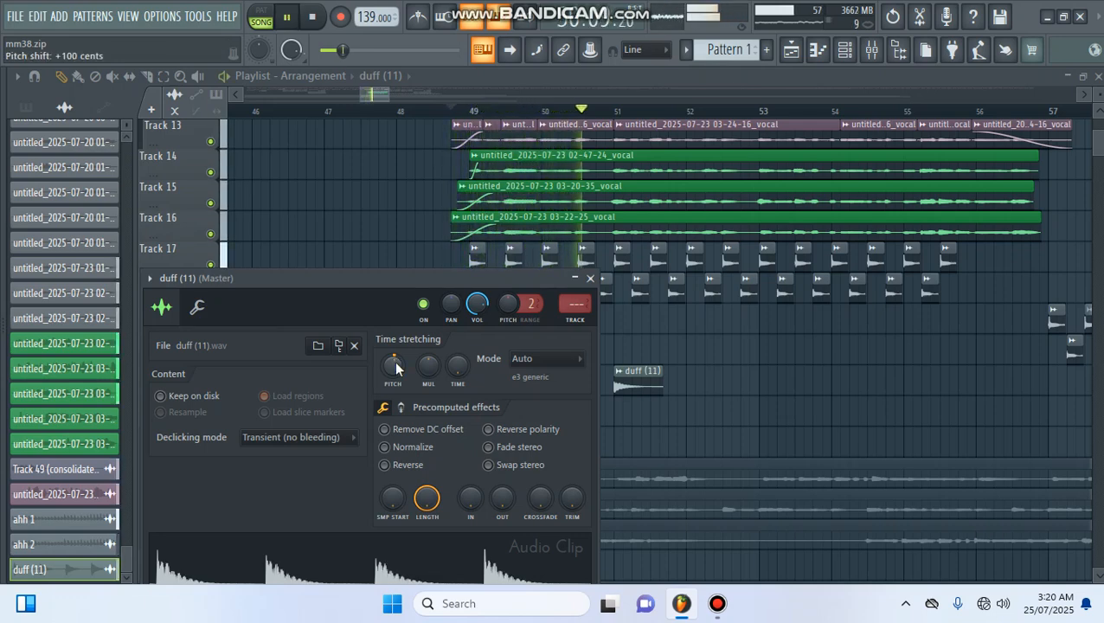
pyautogui.press('space')
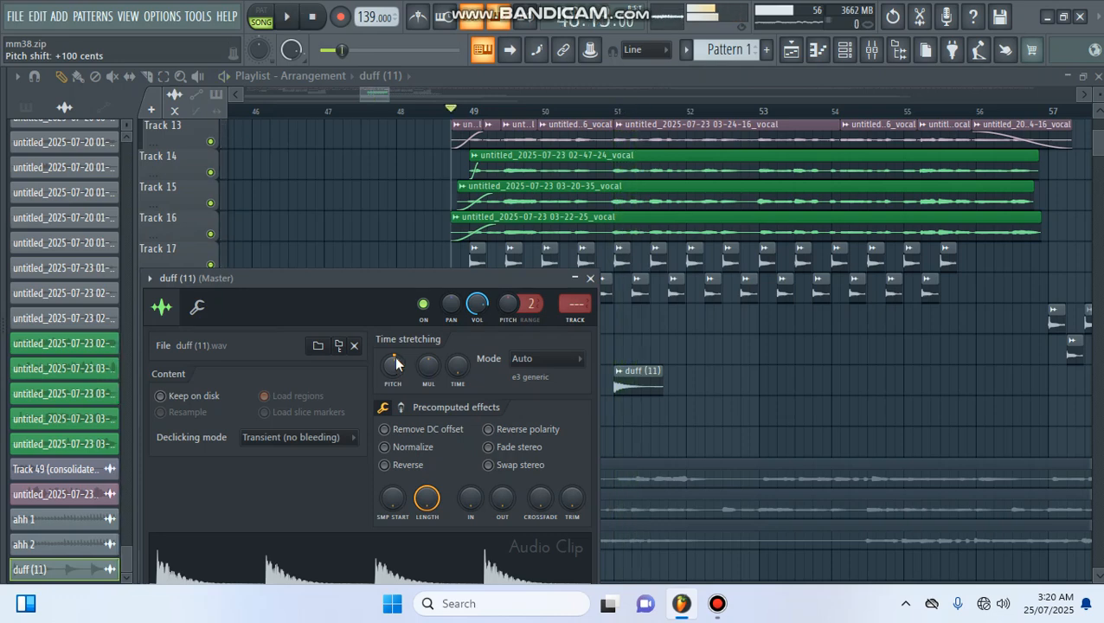
# Set the duff (11) clip's pitch shift to +95 cents, audition it, and route the clip to mixer track 30
pyautogui.rightClick(395, 363)
pyautogui.click(424, 415)
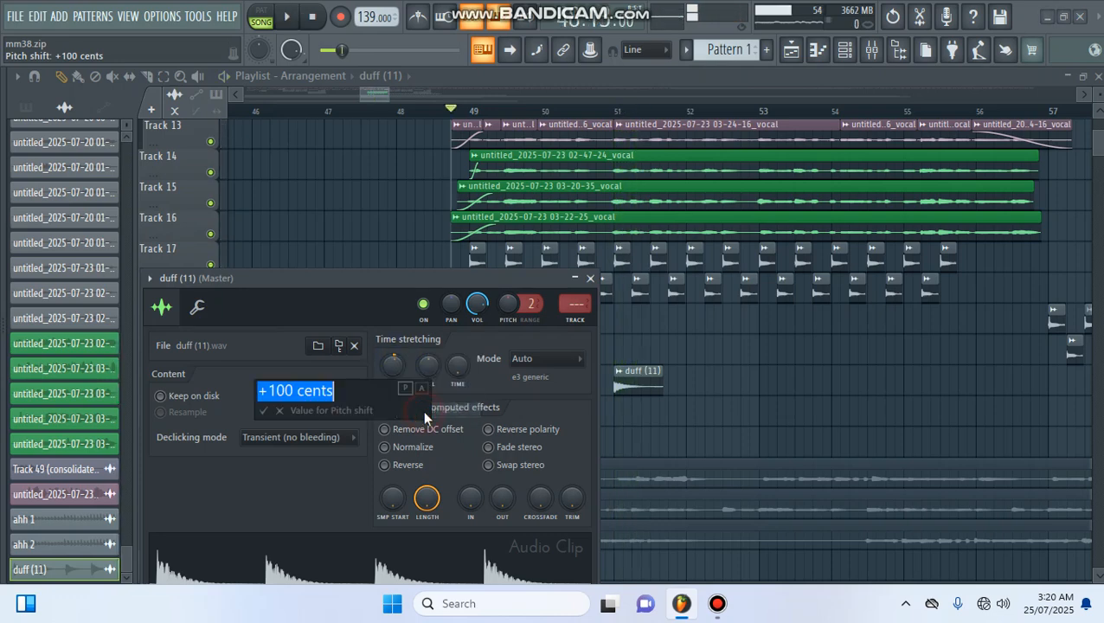
pyautogui.click(294, 390)
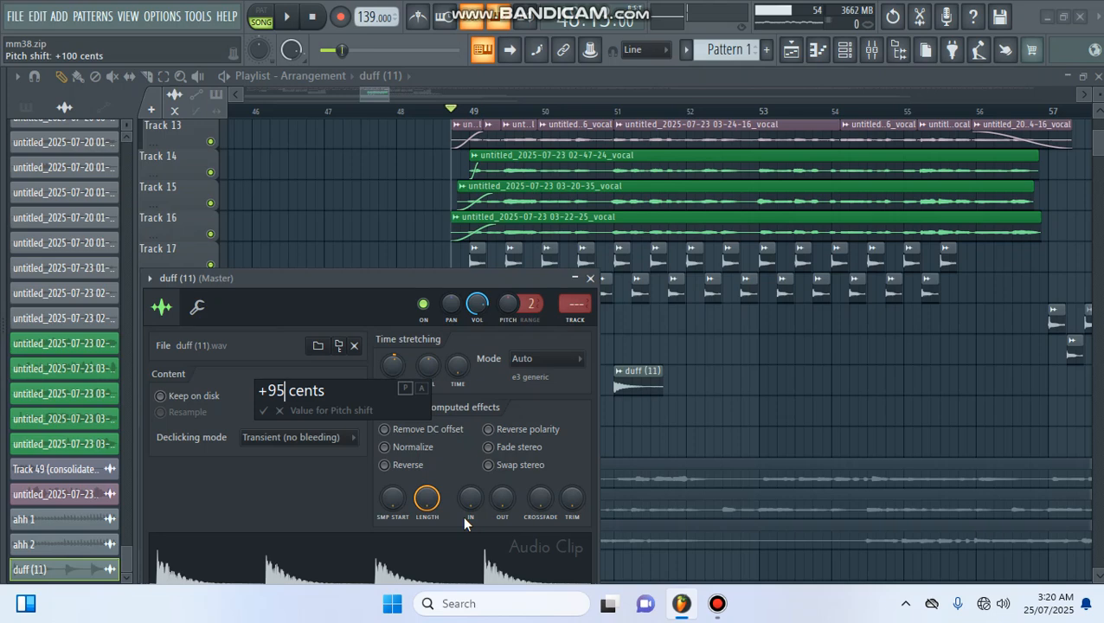
pyautogui.press('Return')
pyautogui.press('space')
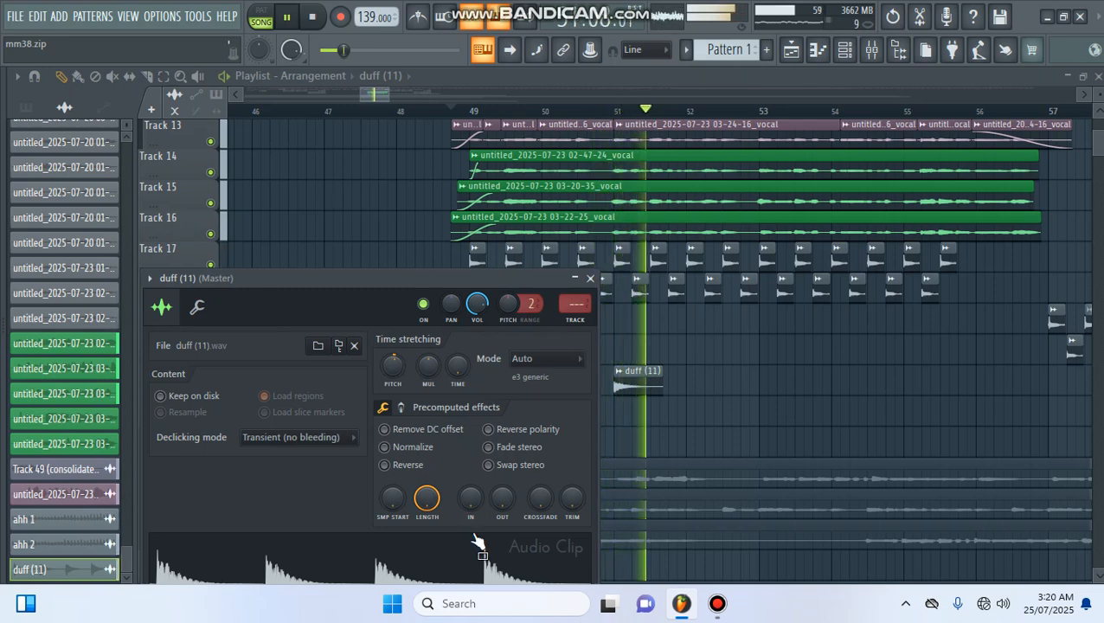
pyautogui.press('space')
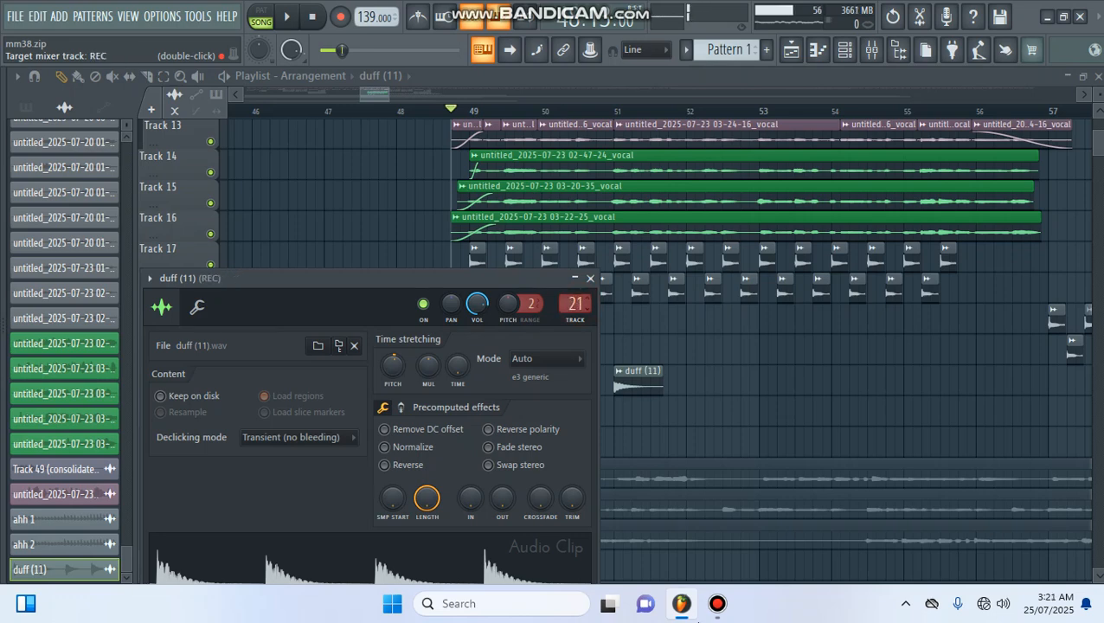
pyautogui.moveTo(575, 306); pyautogui.dragTo(575, 301)
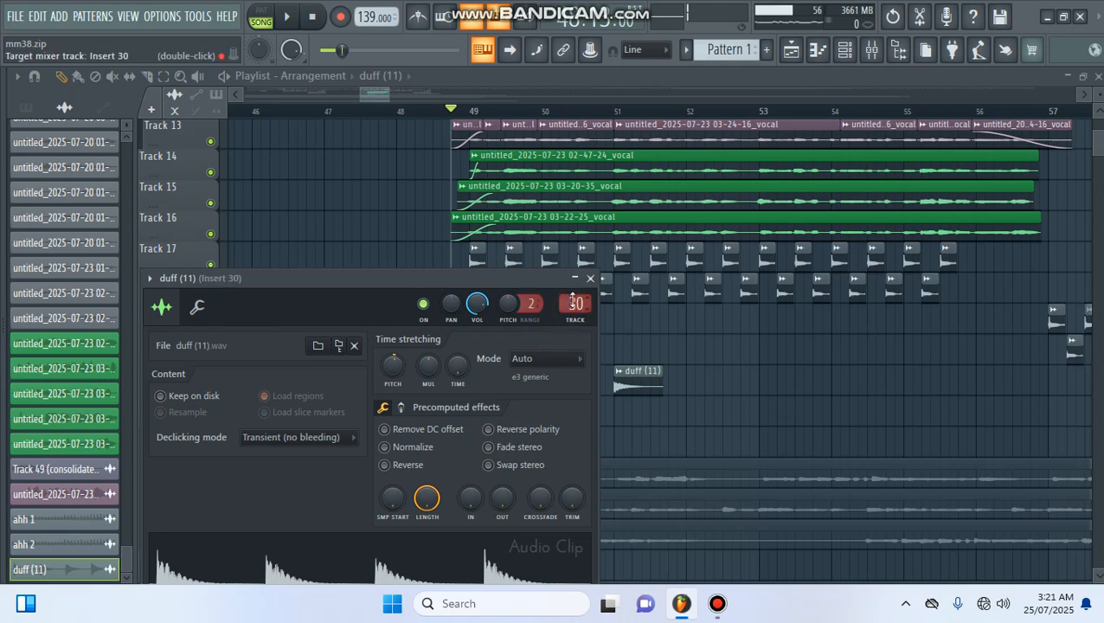
pyautogui.click(592, 278)
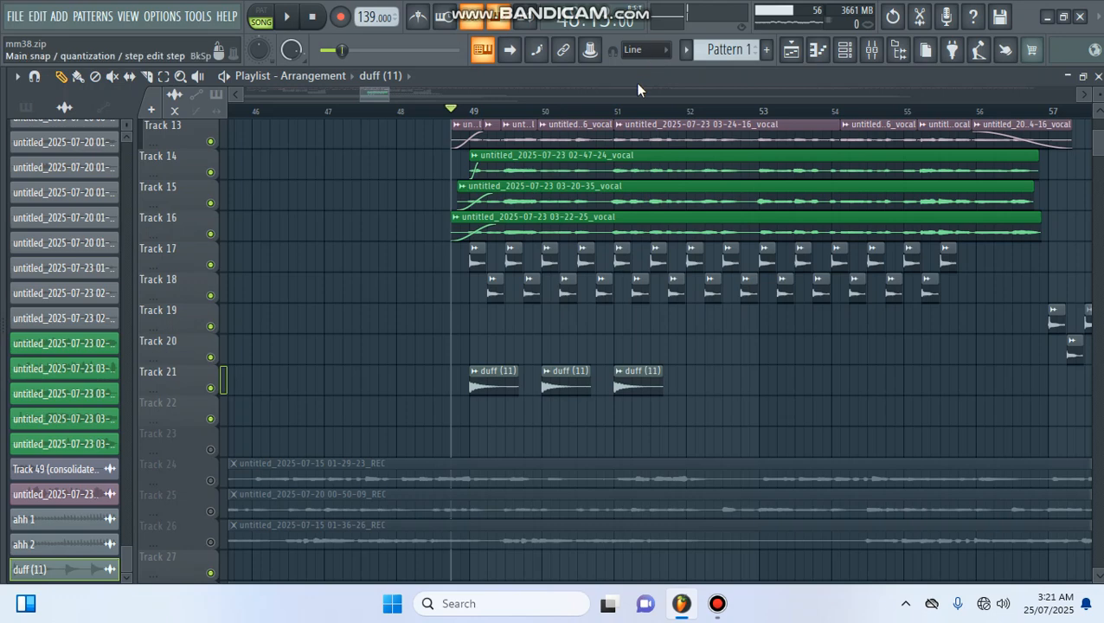
# Duplicate the three duff (11) clips on Track 21 and align the copies to the starts of bars 52, 53 and 54
pyautogui.scroll(-3, 636, 117)
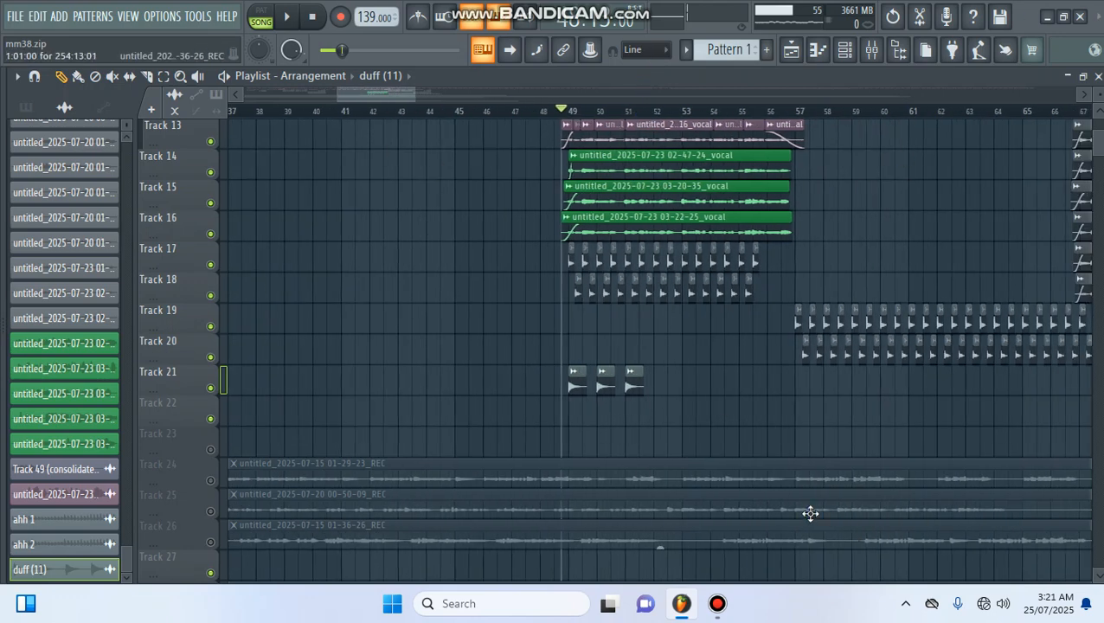
pyautogui.click(655, 381)
pyautogui.moveTo(577, 387); pyautogui.dragTo(553, 391)
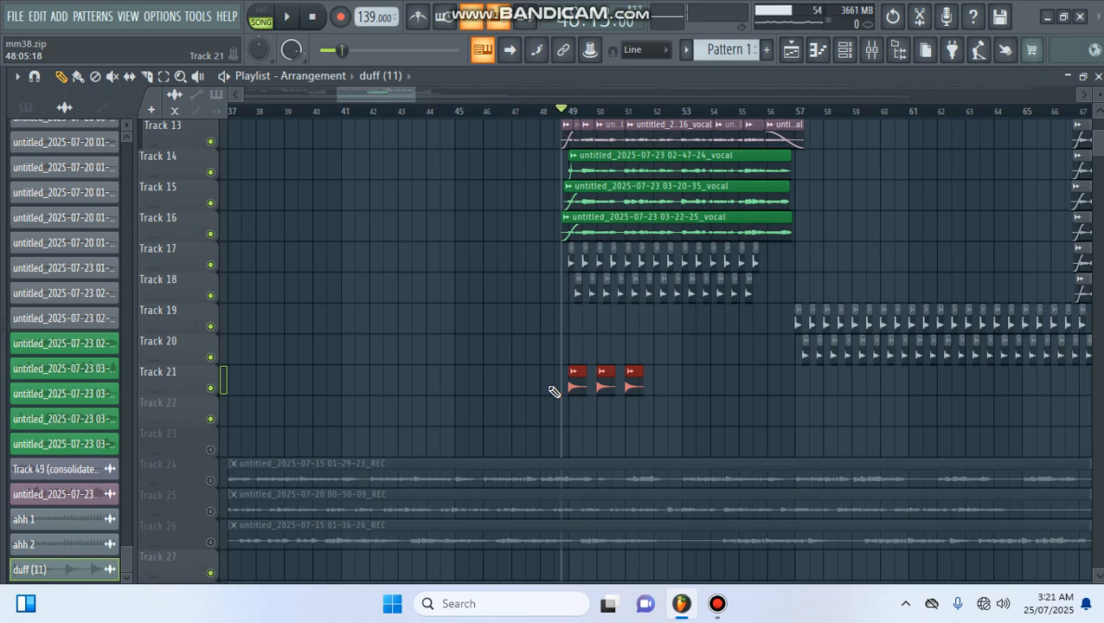
pyautogui.hotkey('ctrl', 'b')
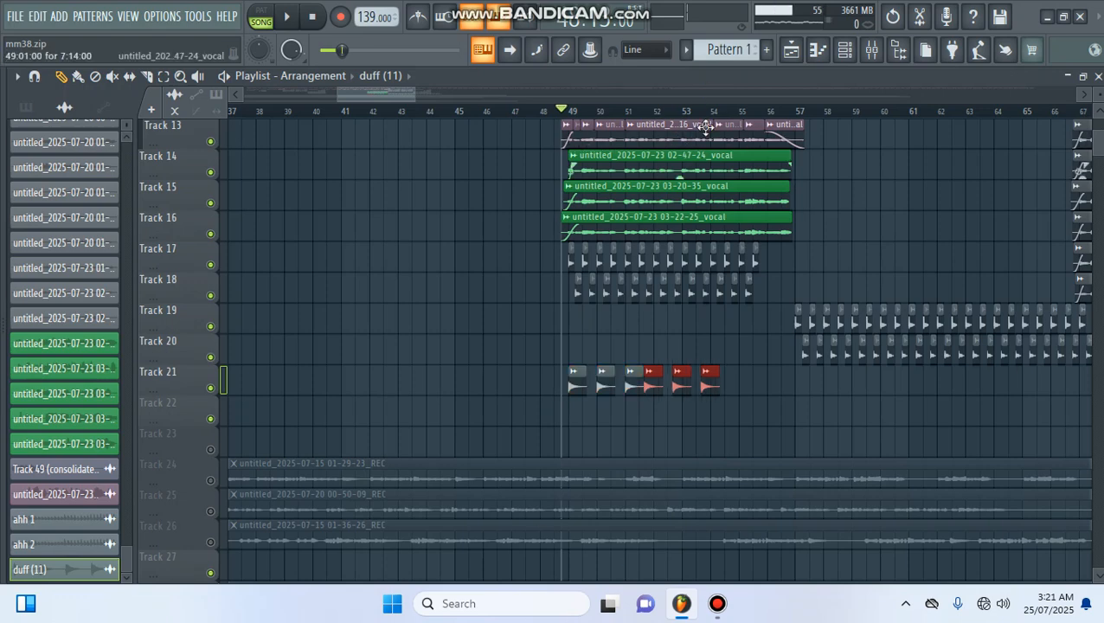
pyautogui.scroll(2, 734, 117)
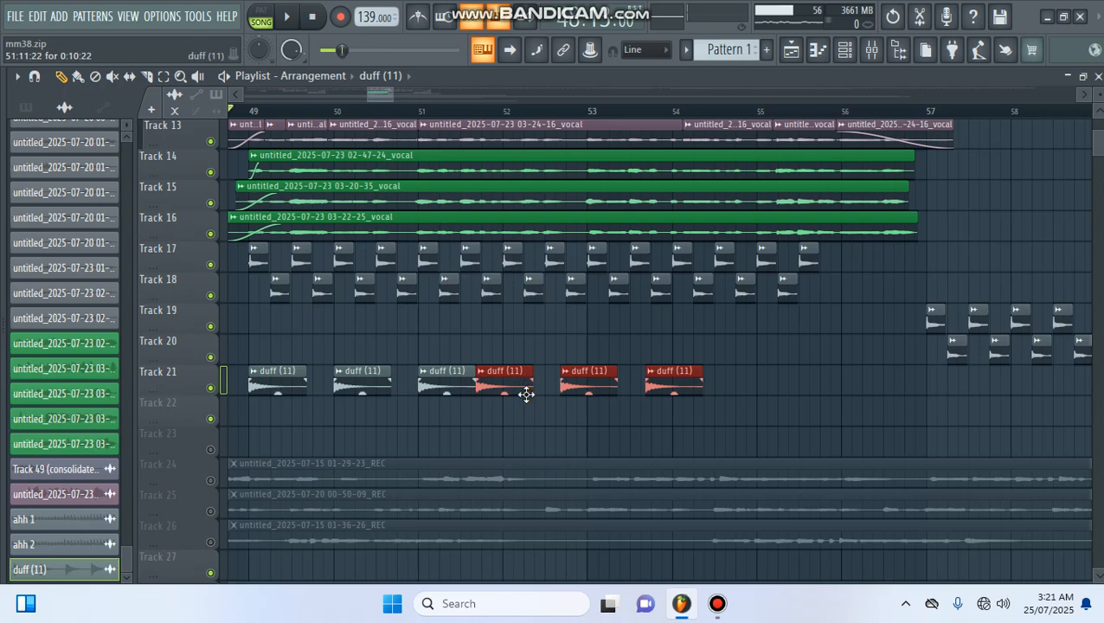
pyautogui.moveTo(533, 383); pyautogui.dragTo(543, 383)
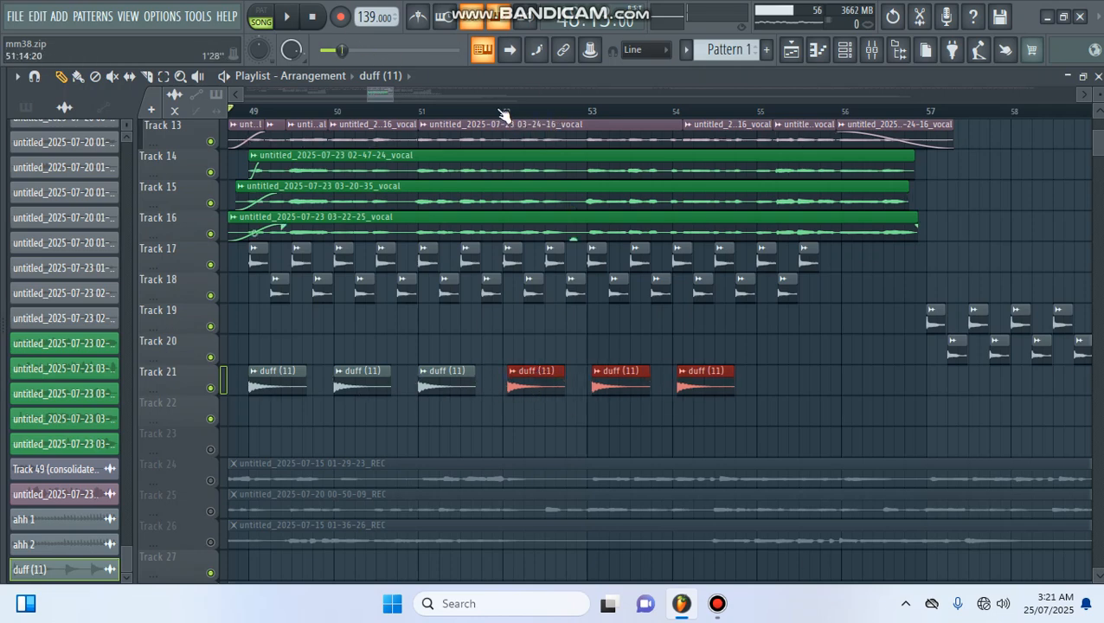
pyautogui.scroll(4, 500, 112)
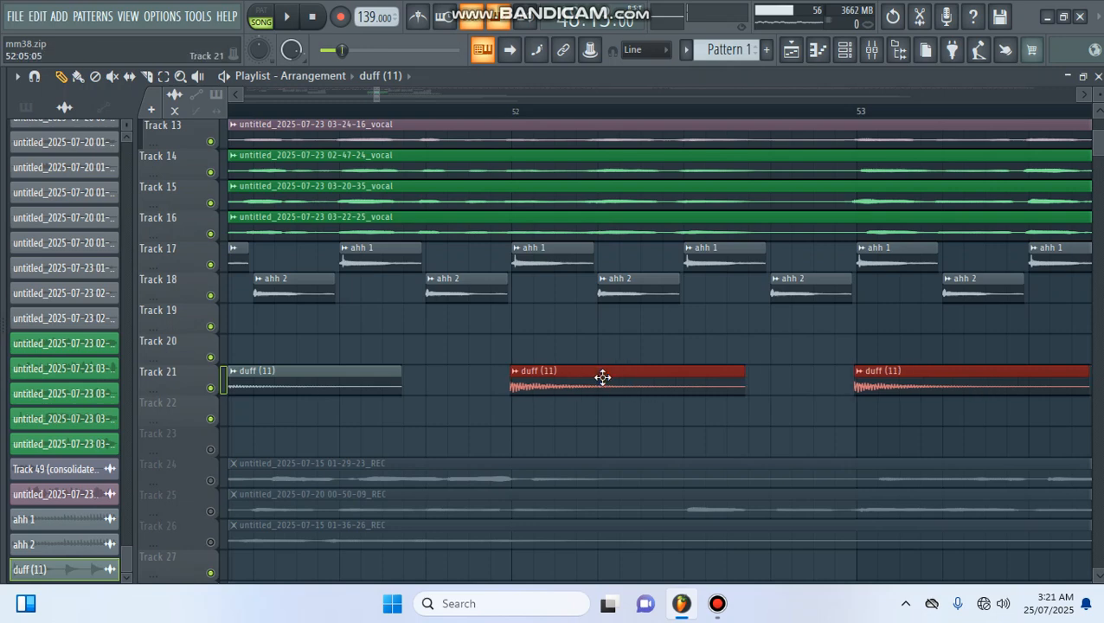
pyautogui.scroll(3, 512, 115)
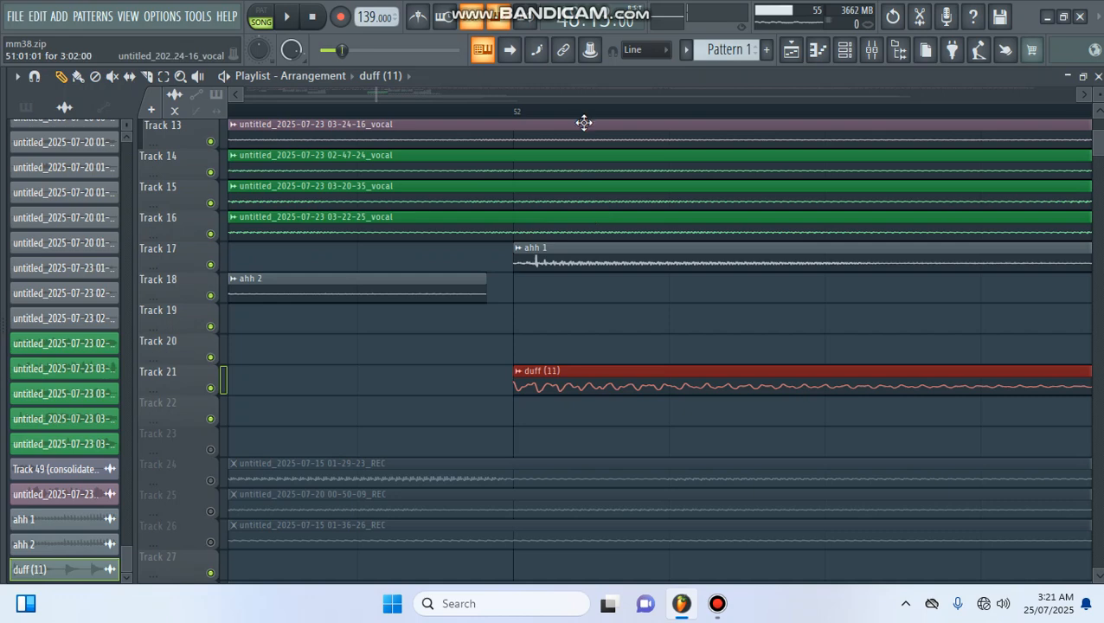
pyautogui.scroll(-5, 589, 113)
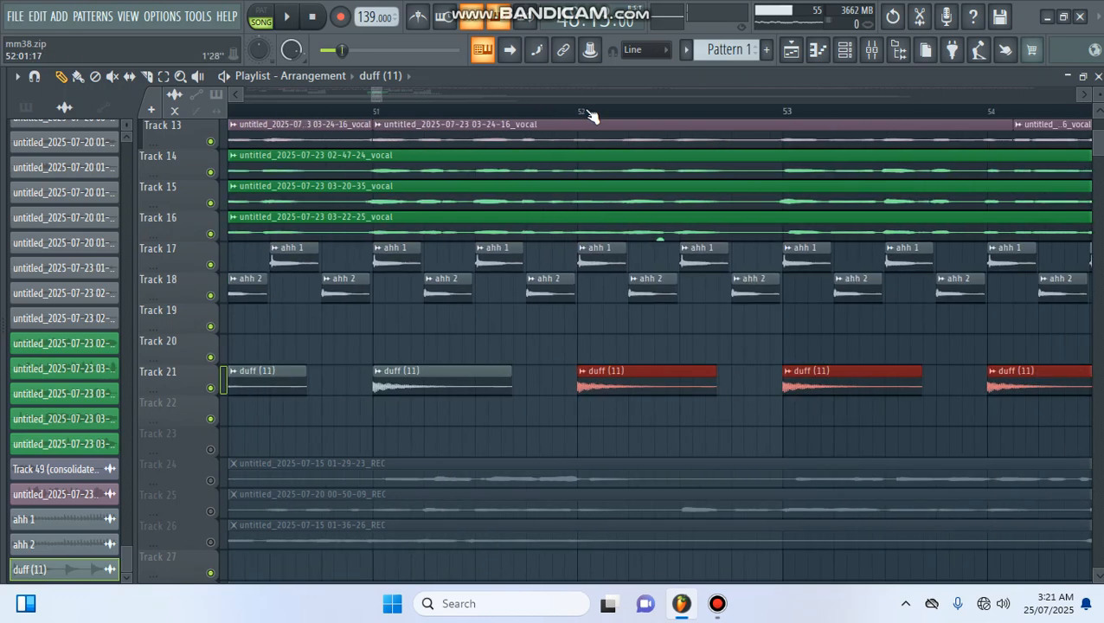
pyautogui.scroll(4, 376, 115)
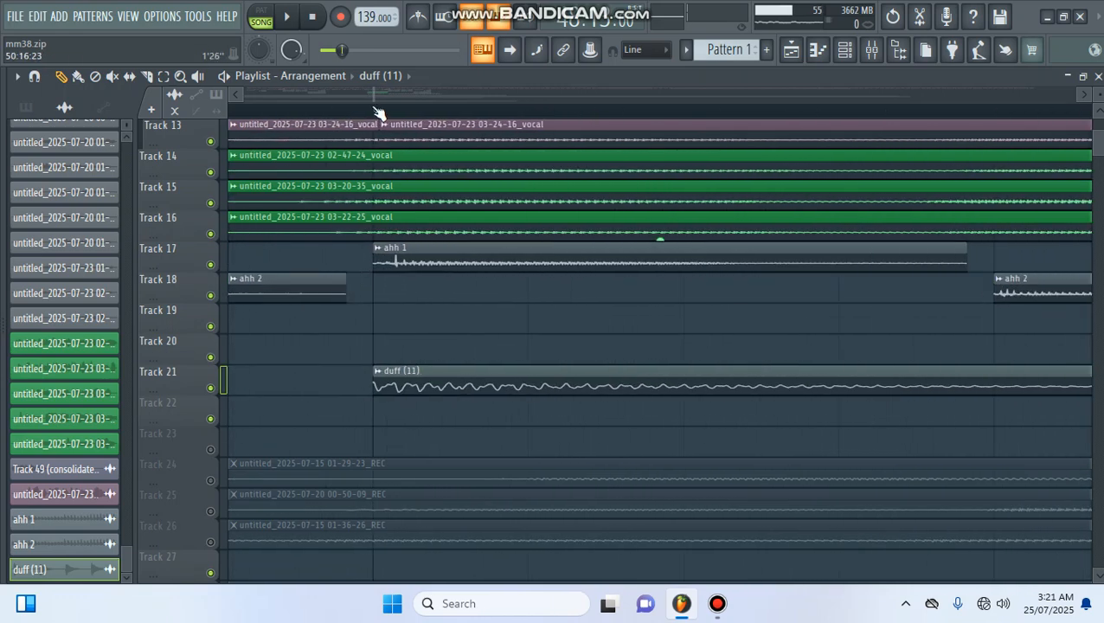
# Duplicate the six duff (11) clips on Track 21 and align the copies to the starts of bars 55 through 60
pyautogui.scroll(-3, 377, 115)
pyautogui.scroll(-5, 377, 115)
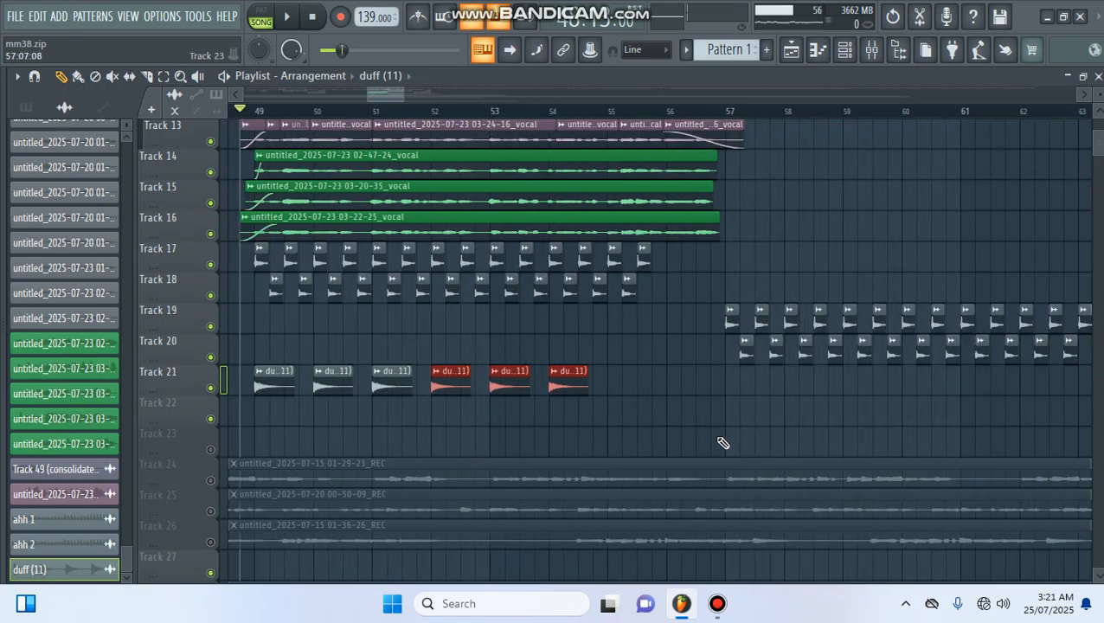
pyautogui.moveTo(607, 365); pyautogui.dragTo(216, 415)
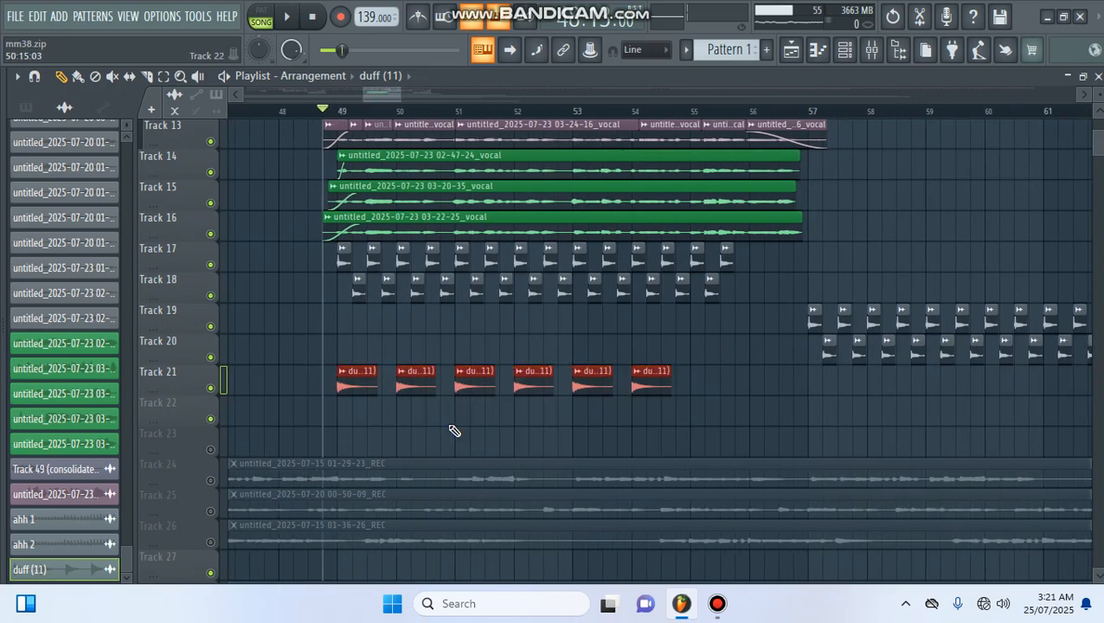
pyautogui.hotkey('ctrl', 'b')
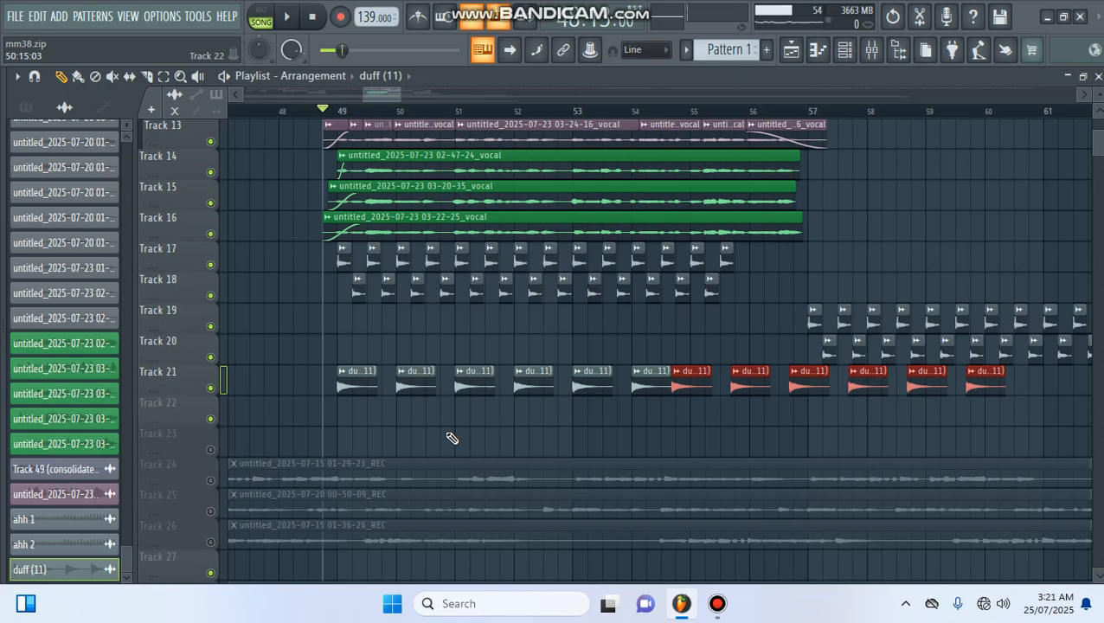
pyautogui.scroll(3, 837, 116)
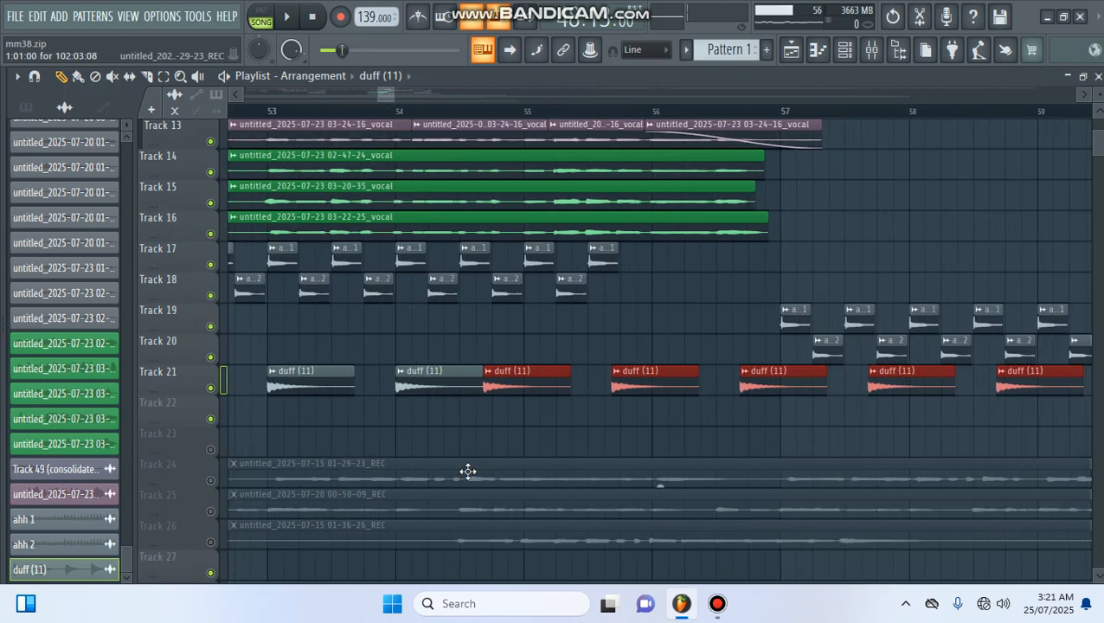
pyautogui.moveTo(519, 382); pyautogui.dragTo(576, 374)
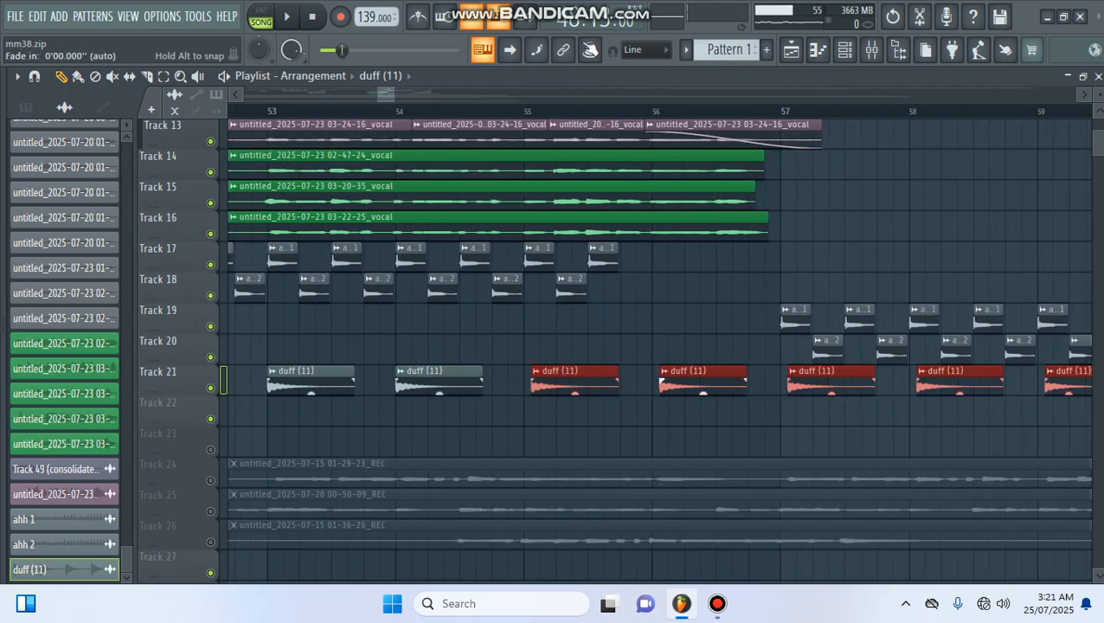
pyautogui.scroll(6, 536, 114)
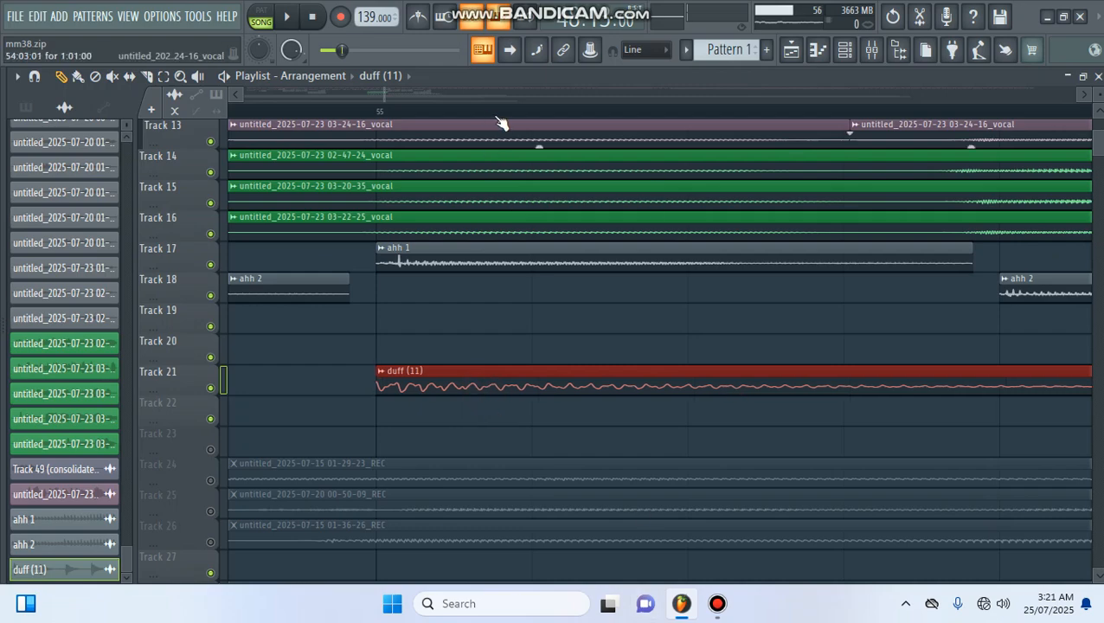
pyautogui.scroll(-8, 500, 123)
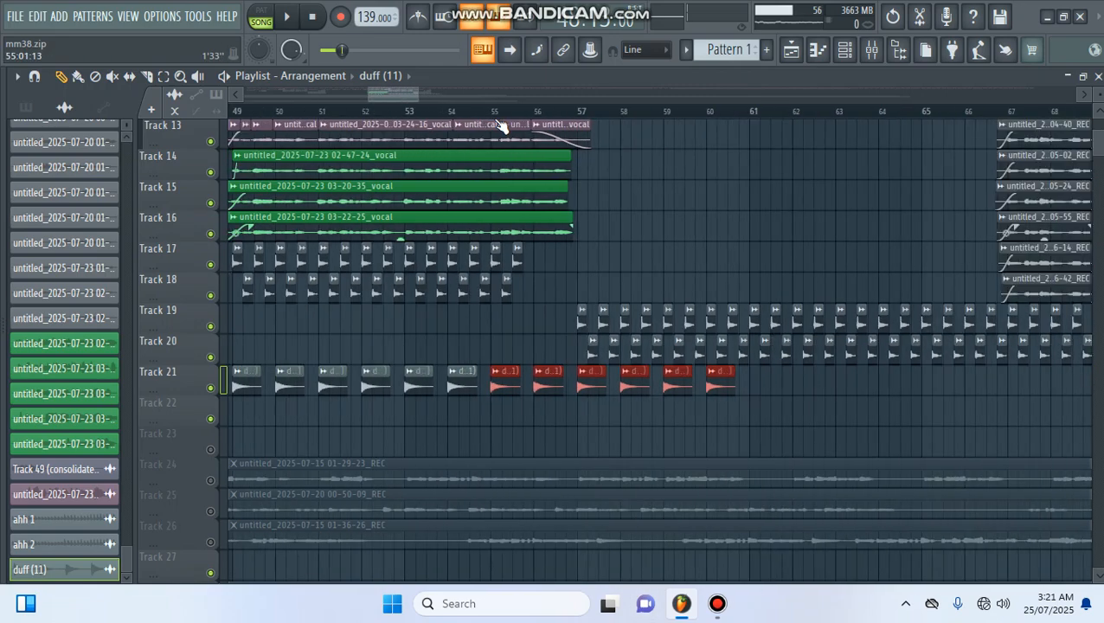
# Play the section from just before bar 49 and add another duff (11) clip at bar 61 on Track 21
pyautogui.scroll(-3, 472, 123)
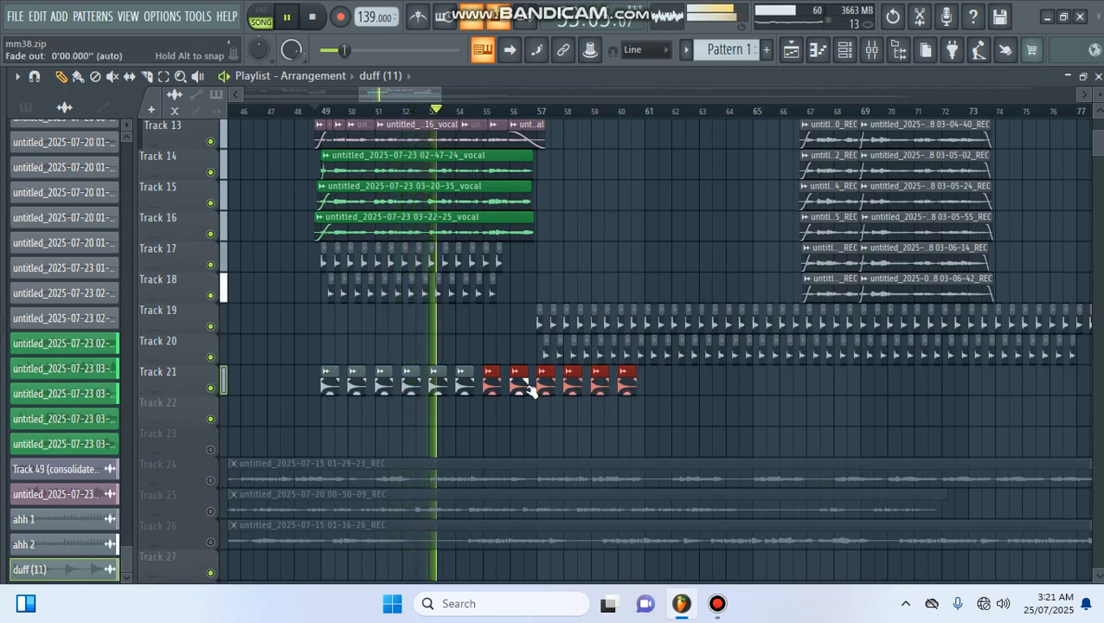
pyautogui.press('space')
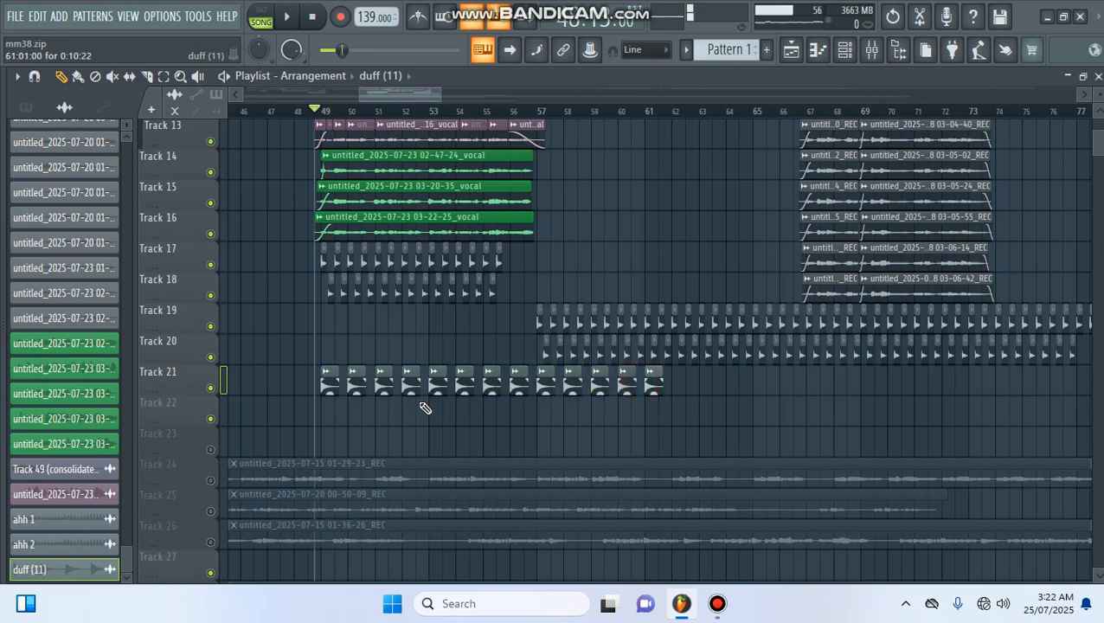
# Duplicate all thirteen duff (11) clips on Track 21 and align the copies to start at bar 62
pyautogui.moveTo(502, 395); pyautogui.dragTo(313, 411)
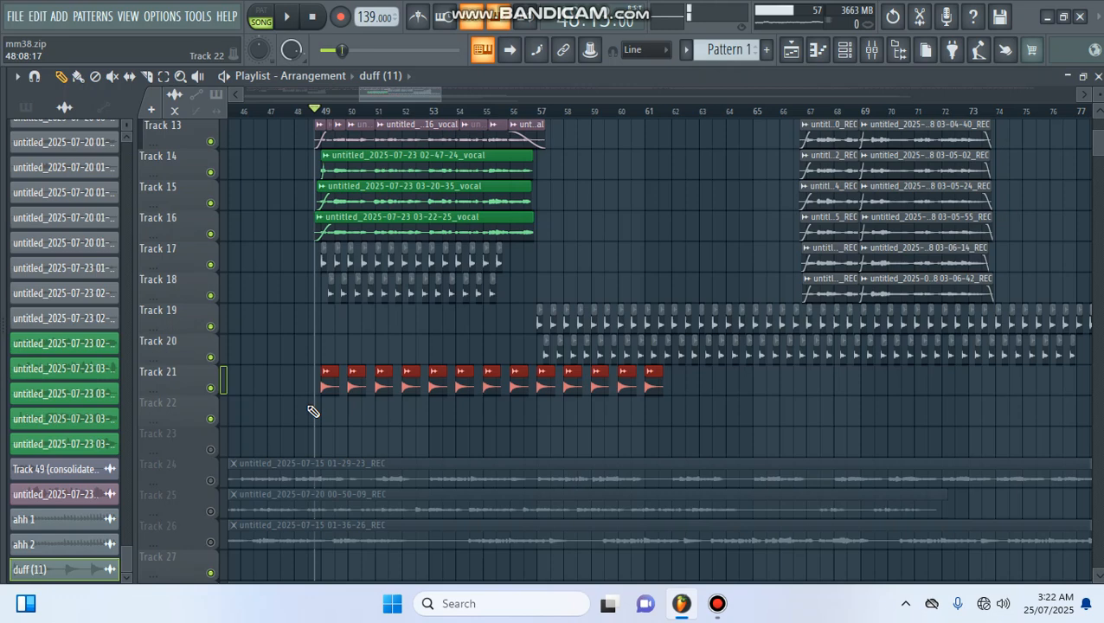
pyautogui.hotkey('ctrl', 'b')
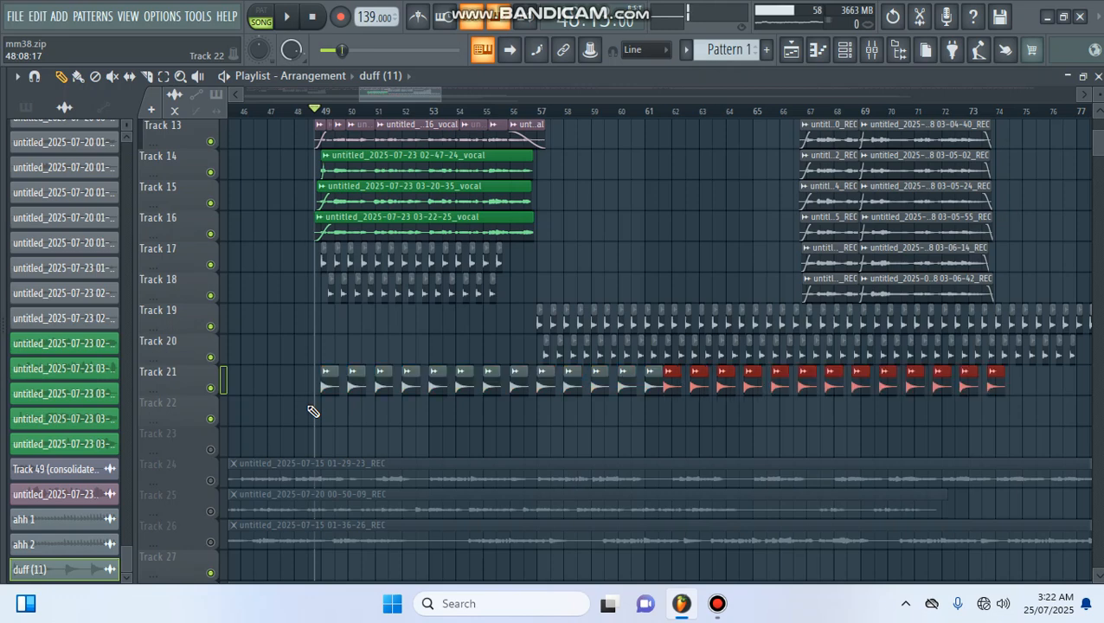
pyautogui.moveTo(400, 97); pyautogui.dragTo(415, 92)
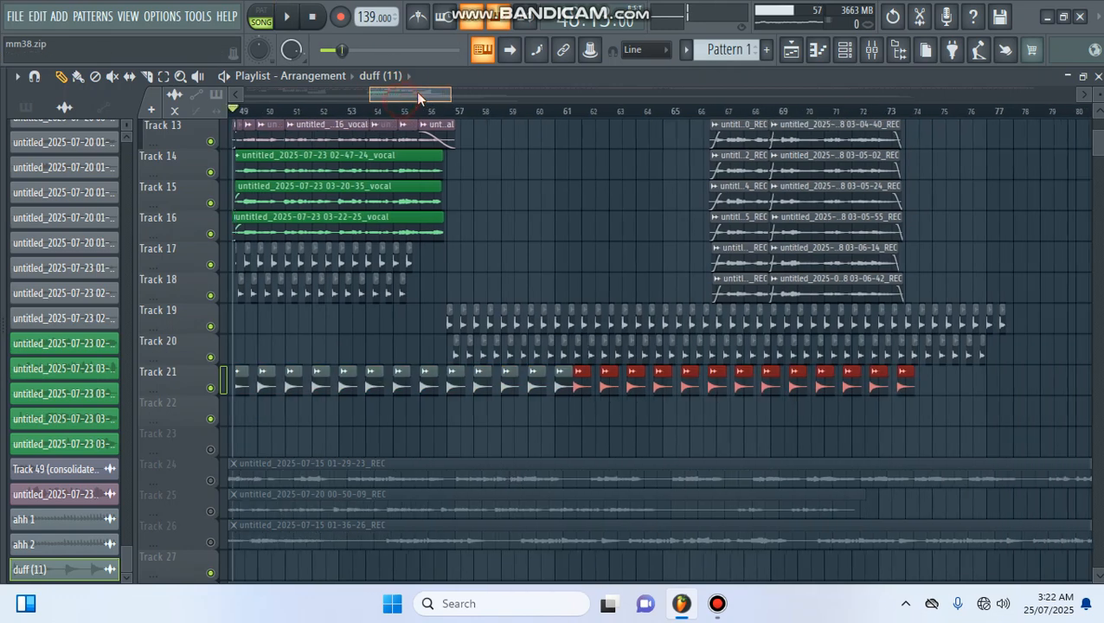
pyautogui.moveTo(594, 381); pyautogui.dragTo(608, 382)
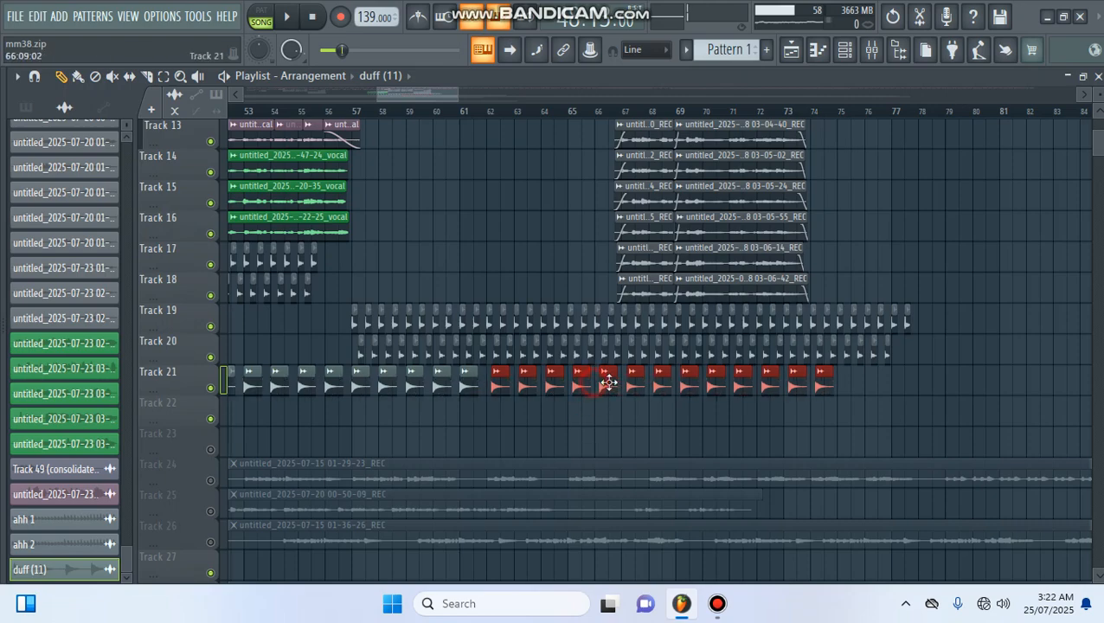
pyautogui.scroll(4, 449, 116)
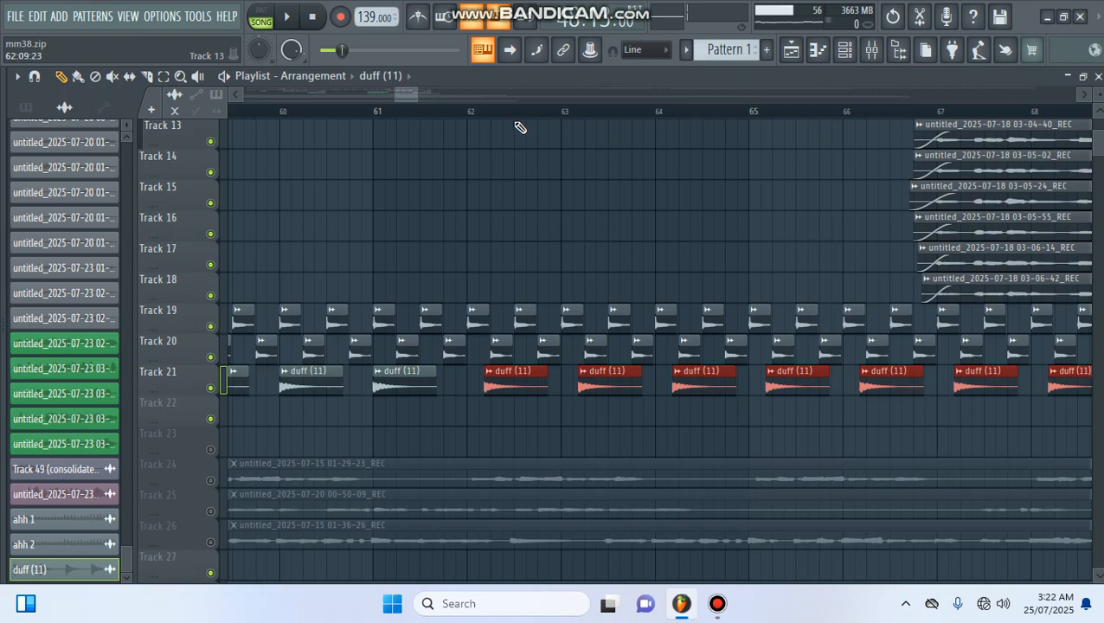
pyautogui.scroll(4, 487, 113)
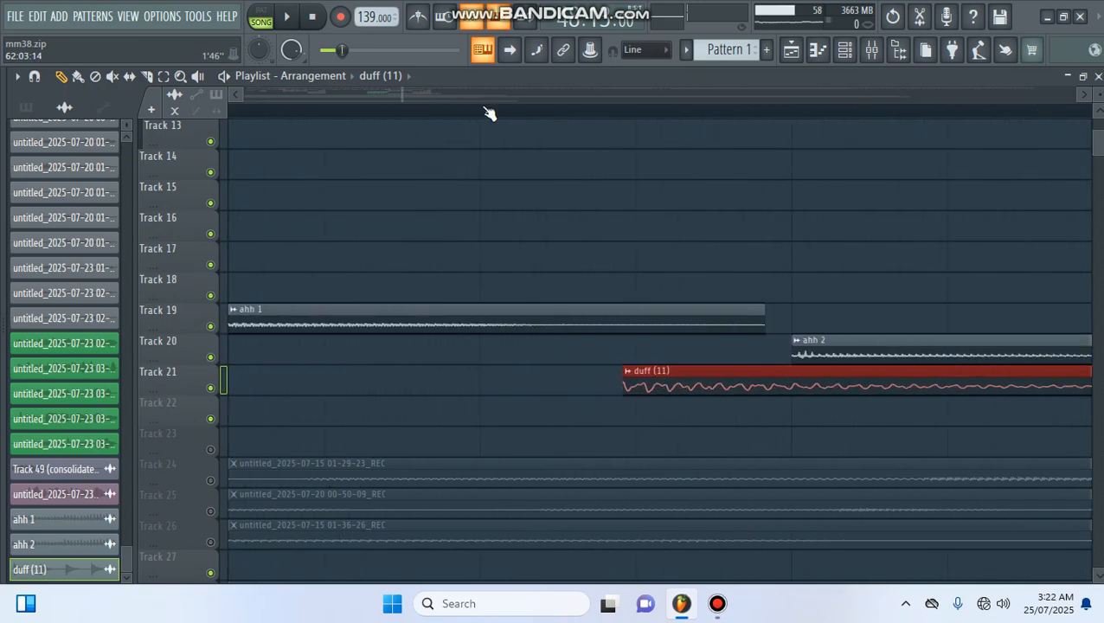
pyautogui.scroll(-2, 487, 113)
pyautogui.moveTo(614, 384); pyautogui.dragTo(432, 384)
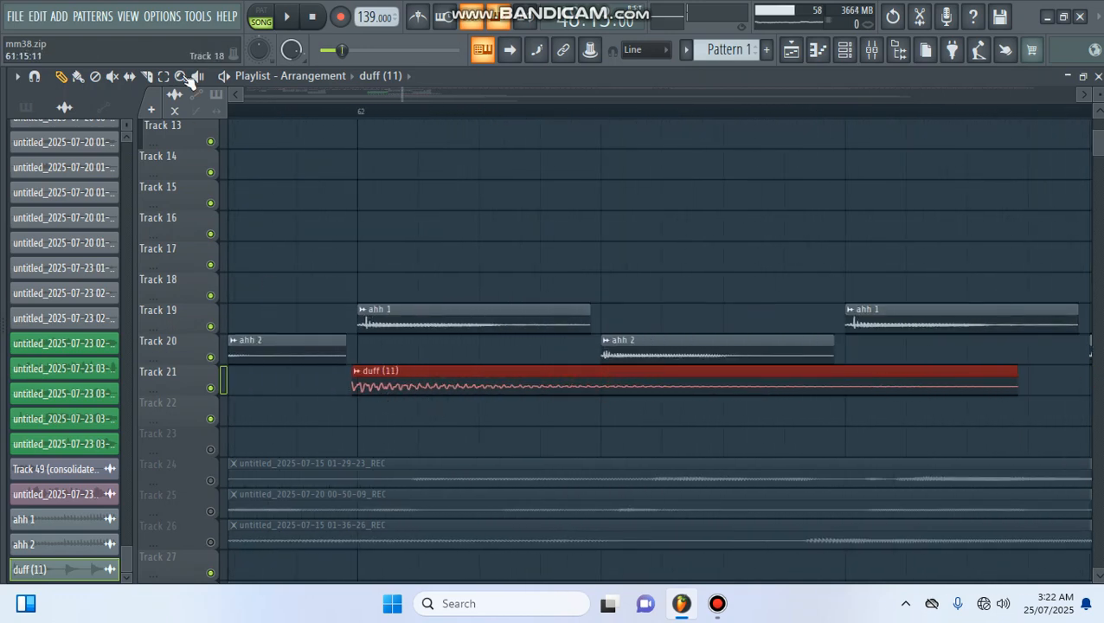
pyautogui.scroll(3, 364, 116)
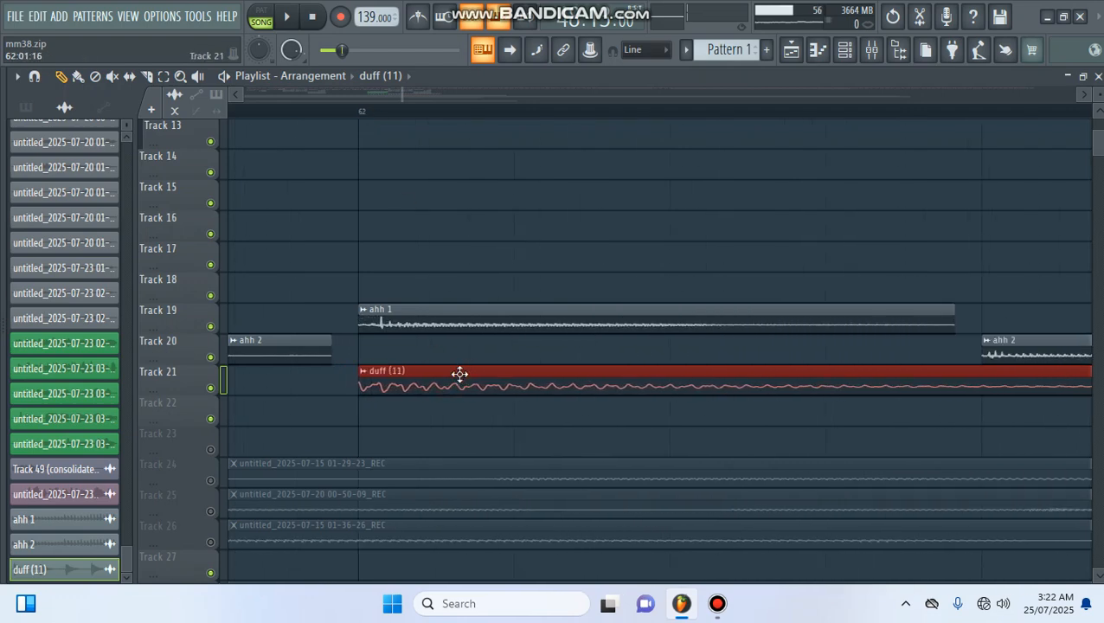
pyautogui.scroll(-8, 416, 113)
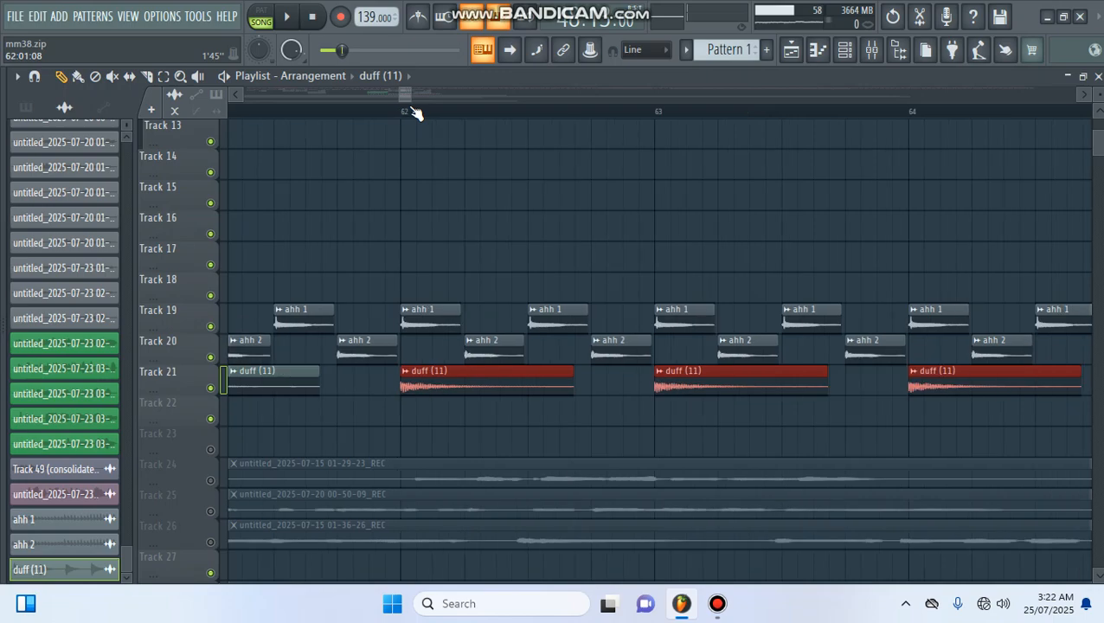
# Play the section from just before bar 49 to hear the duff (11) hits against the vocals
pyautogui.scroll(-2, 416, 113)
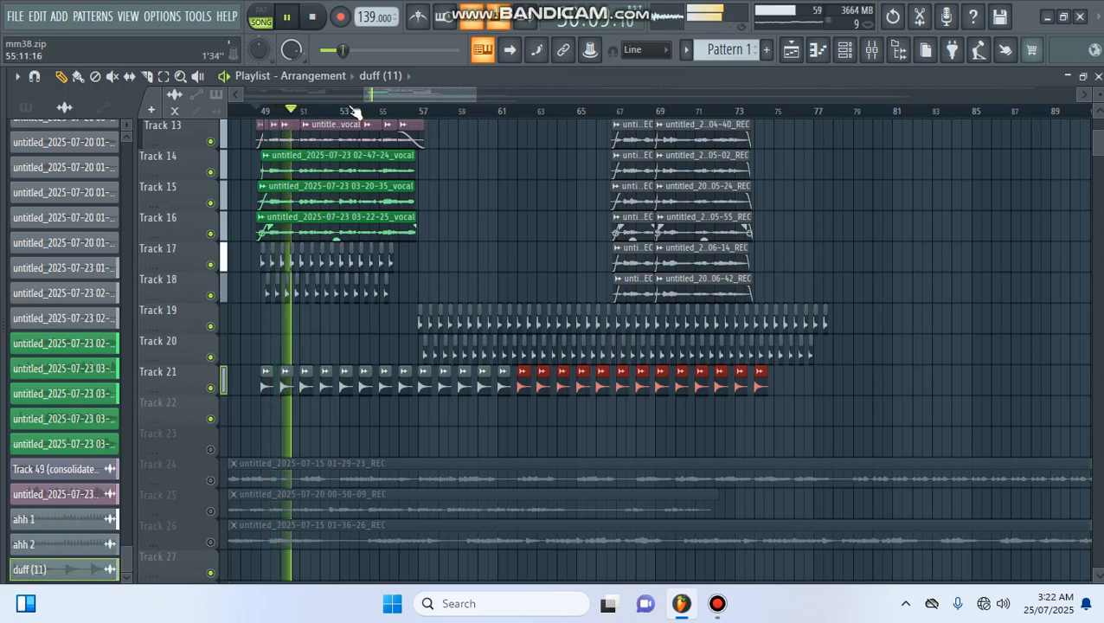
pyautogui.scroll(1, 327, 119)
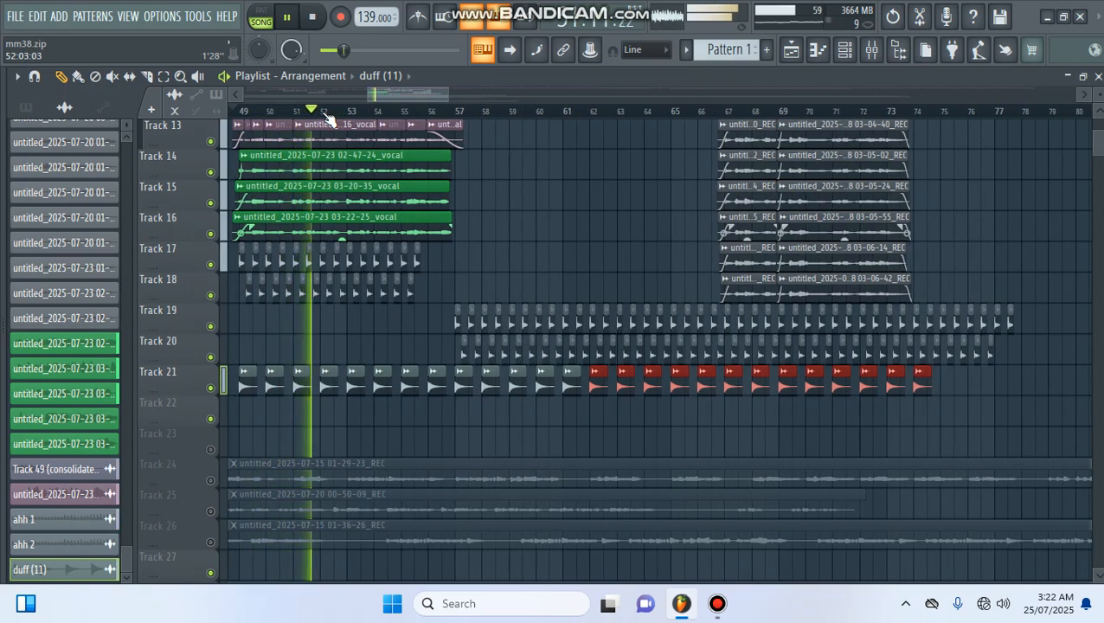
pyautogui.press('space')
pyautogui.scroll(-2, 327, 118)
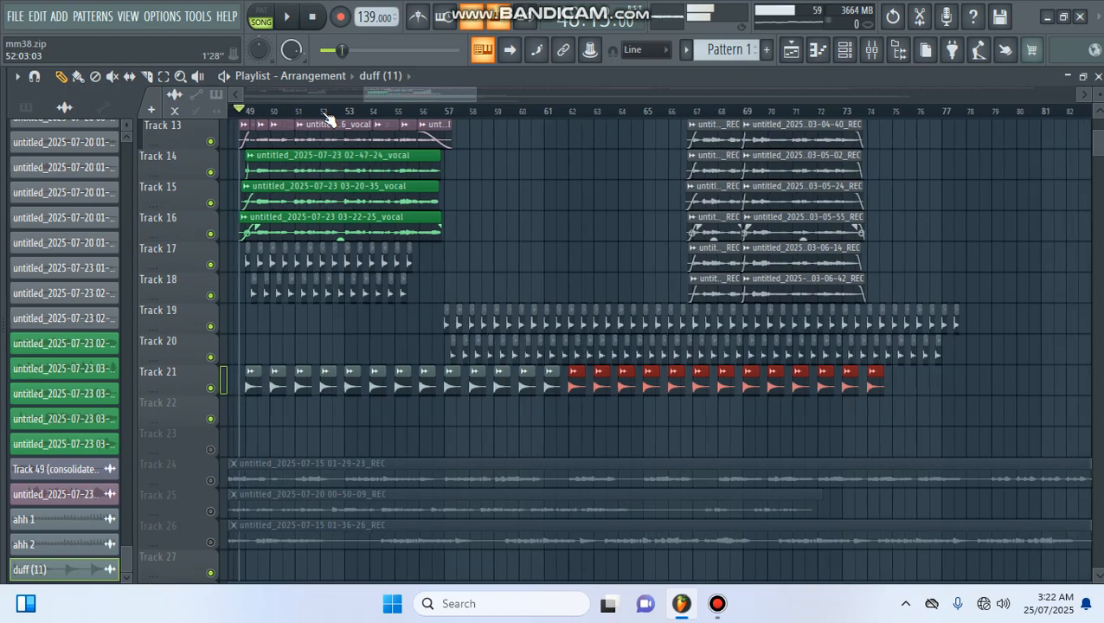
# Duplicate the whole row of duff (11) clips on Track 21 and move the copies onto Track 22, starting within bar 49
pyautogui.click(624, 382)
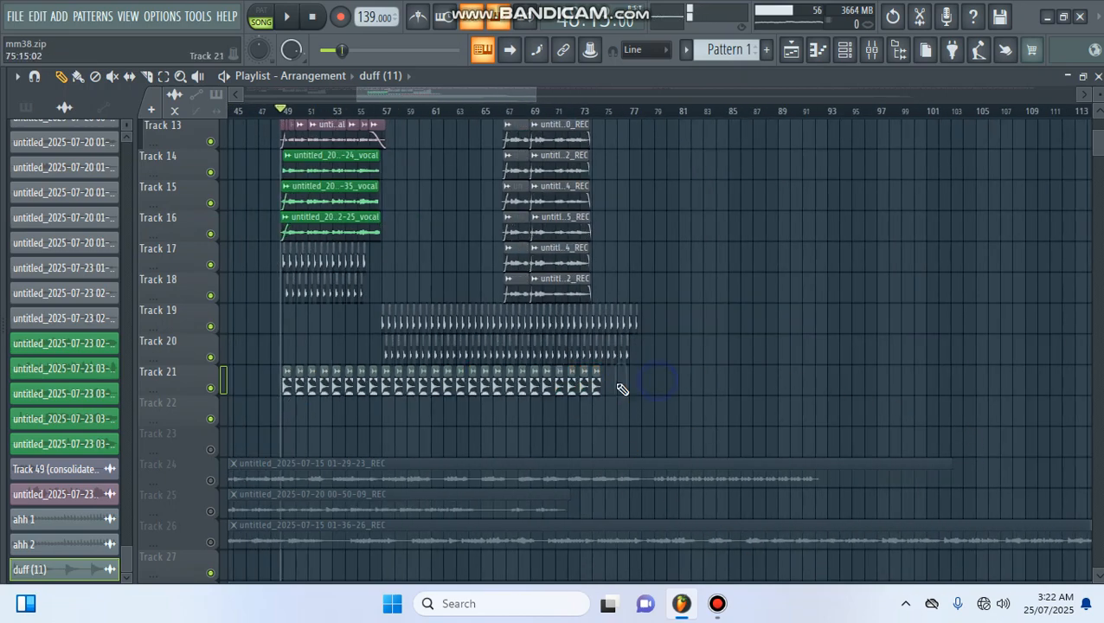
pyautogui.moveTo(278, 398); pyautogui.dragTo(279, 399)
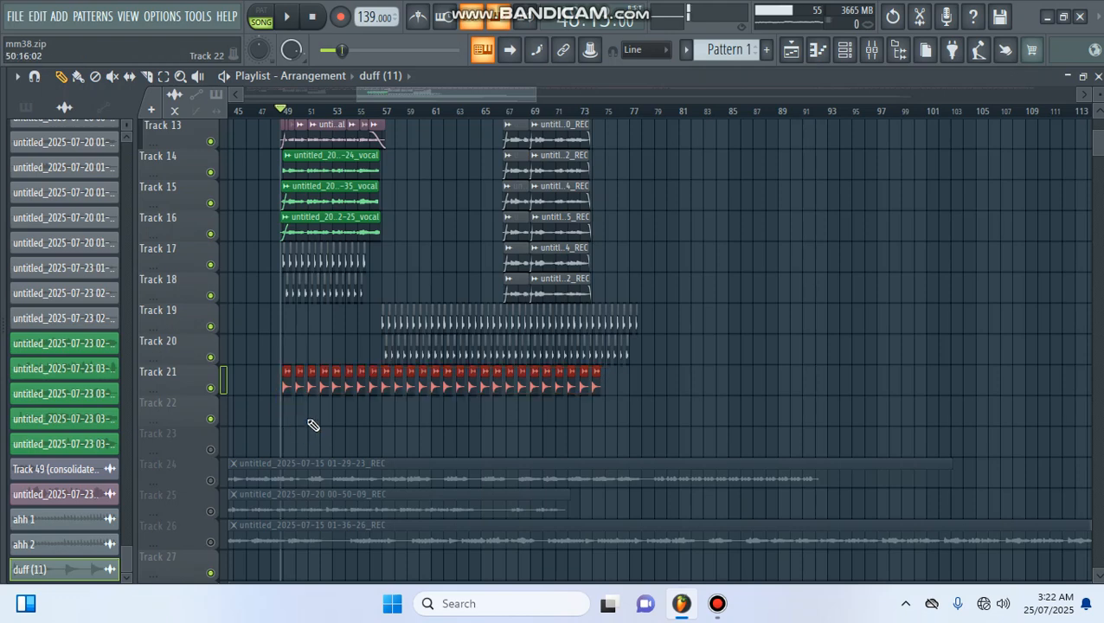
pyautogui.hotkey('ctrl', 'b')
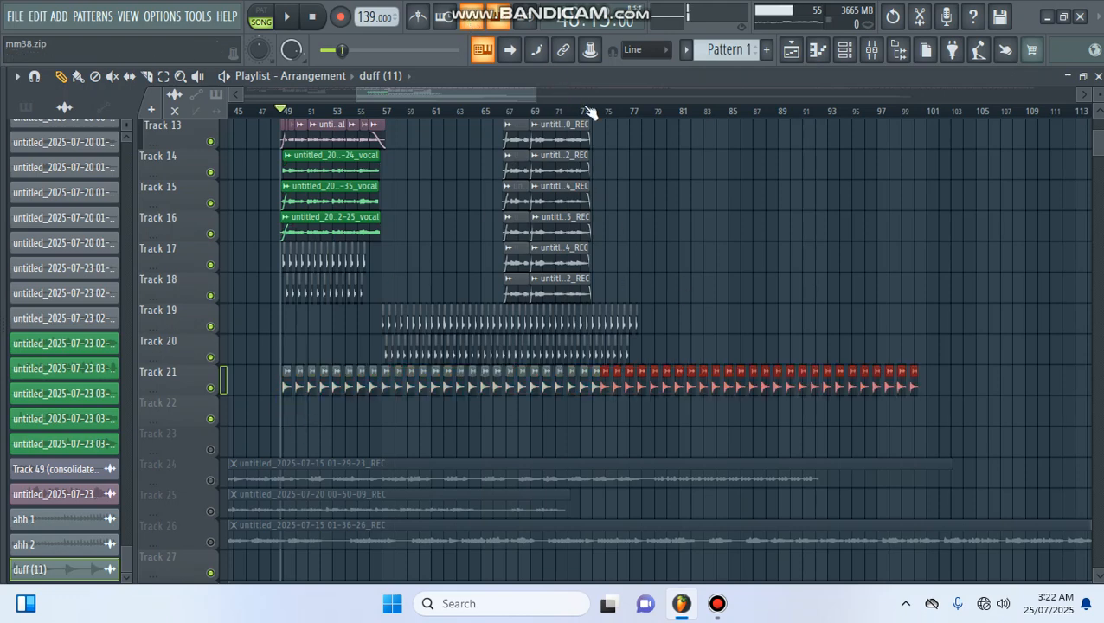
pyautogui.scroll(3, 586, 108)
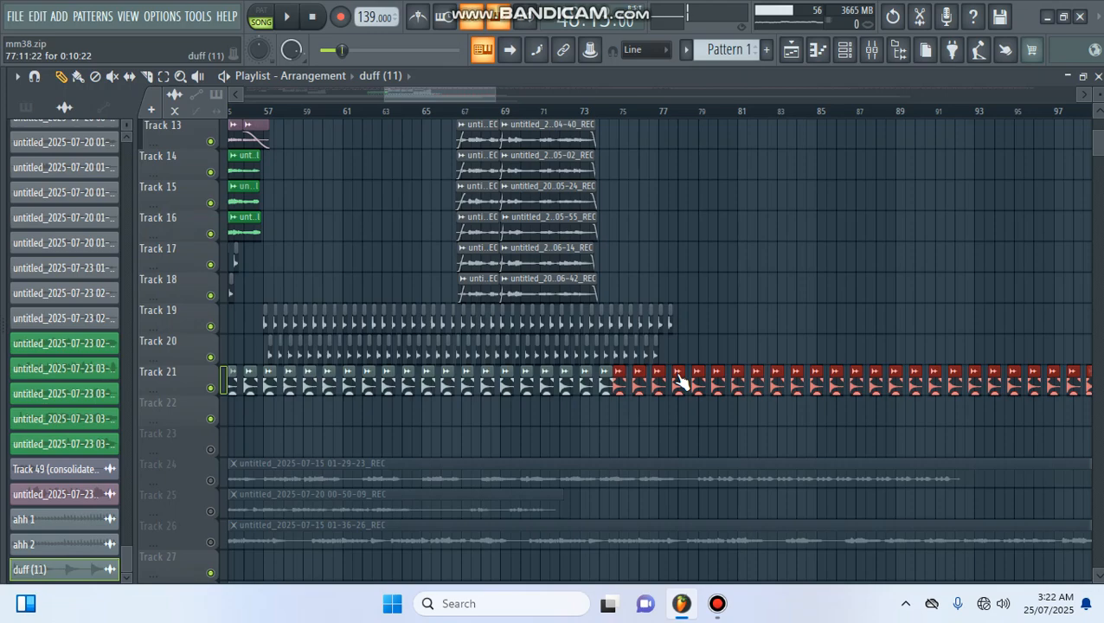
pyautogui.scroll(2, 672, 111)
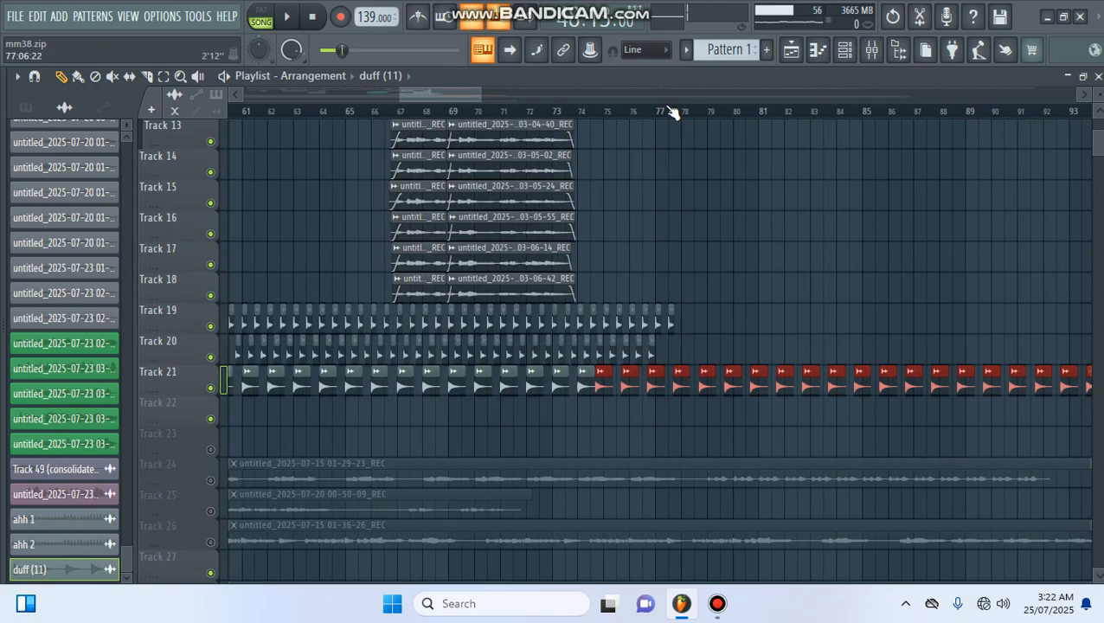
pyautogui.moveTo(683, 381); pyautogui.dragTo(478, 417)
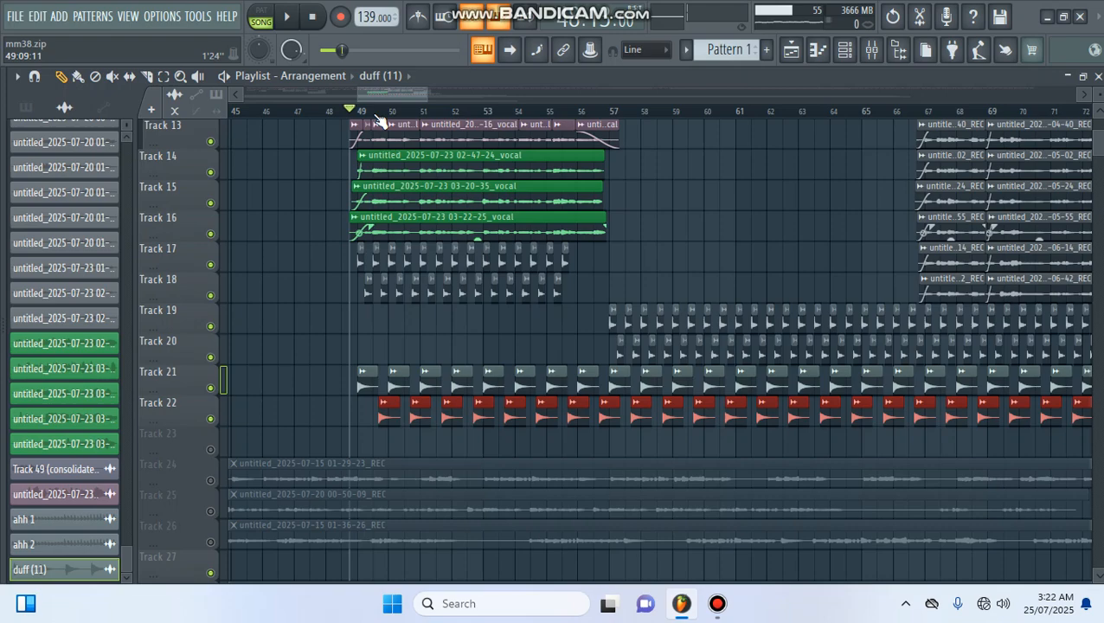
# Shift the Track 22 duff (11) clips to start half a bar after the Track 21 clips, auditioning their timing
pyautogui.scroll(8, 378, 118)
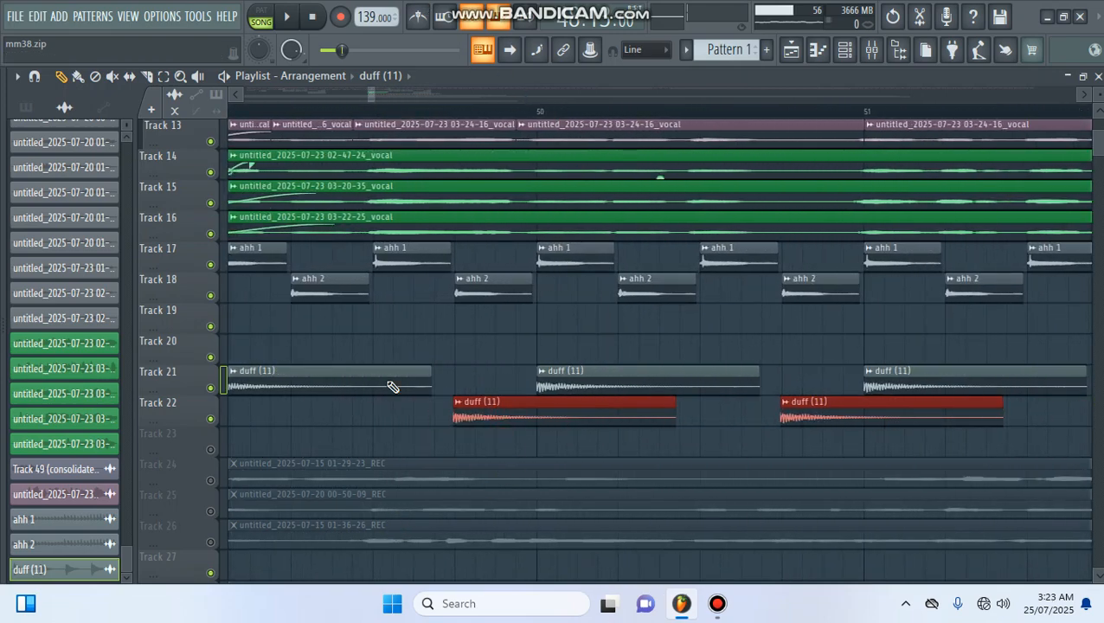
pyautogui.moveTo(515, 415); pyautogui.dragTo(351, 414)
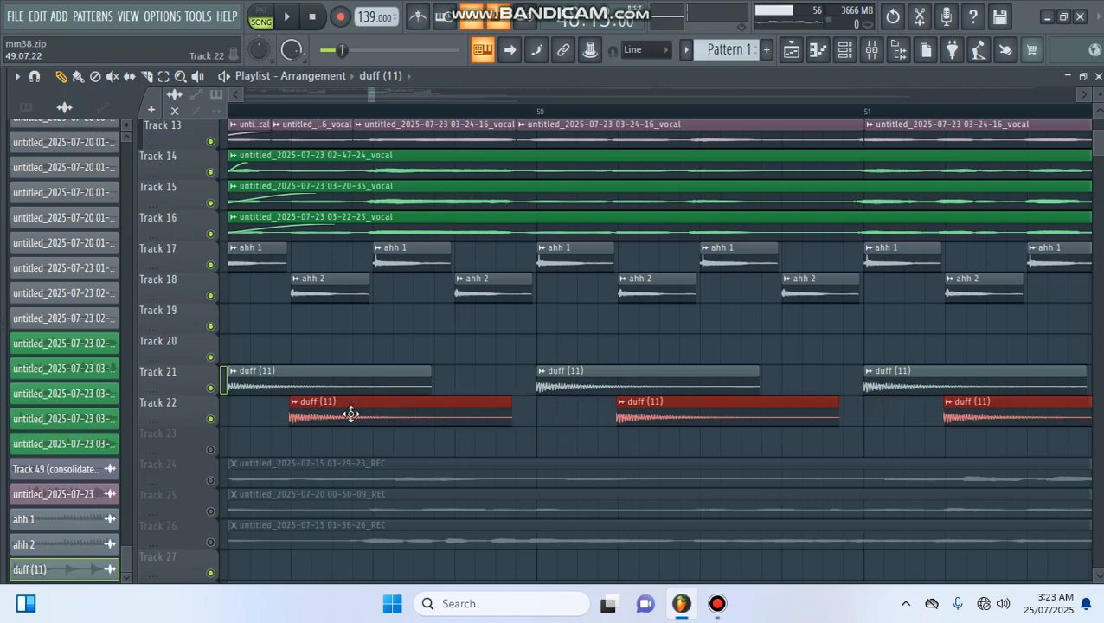
pyautogui.scroll(-3, 385, 115)
pyautogui.press('space')
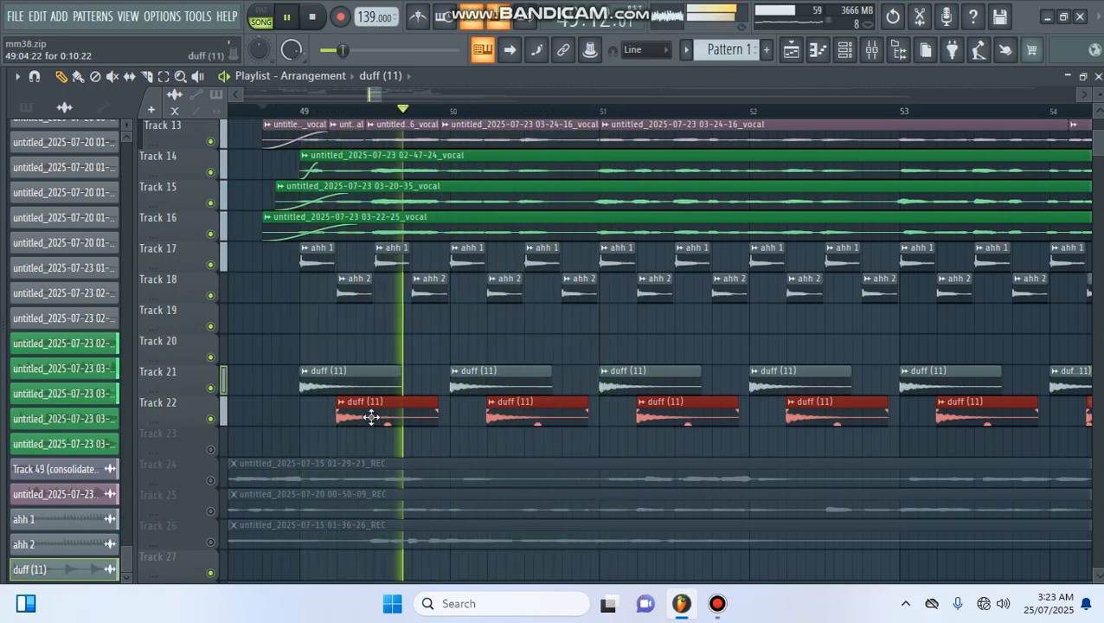
pyautogui.moveTo(371, 417); pyautogui.dragTo(403, 414)
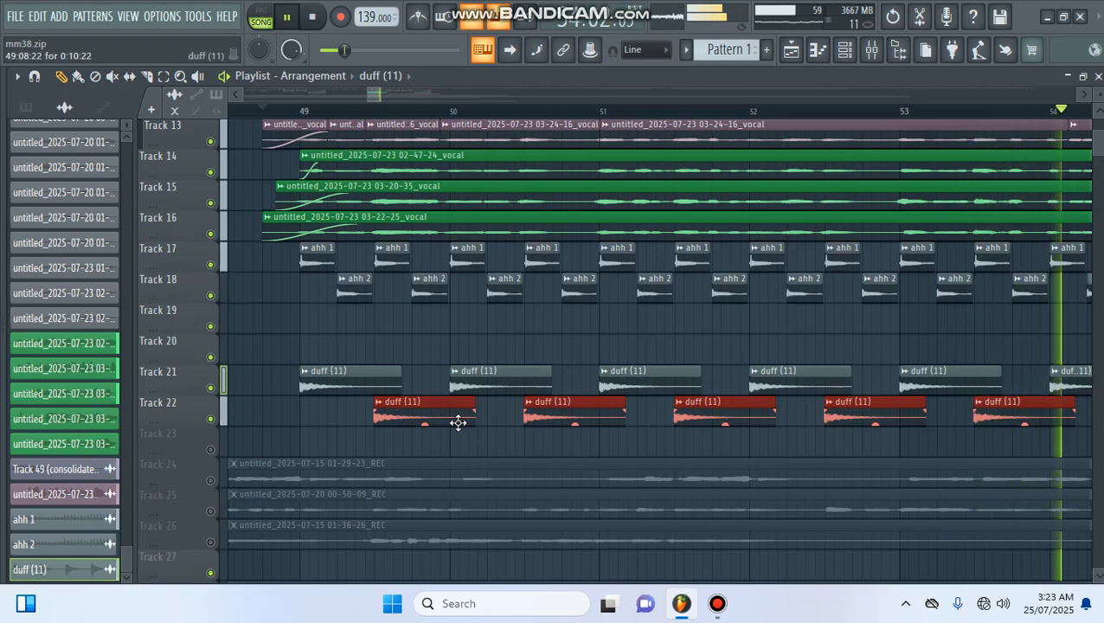
# Try a full-length fade-out on the Track 22 duff (11) clips during playback and remove it again
pyautogui.moveTo(476, 410); pyautogui.dragTo(370, 398)
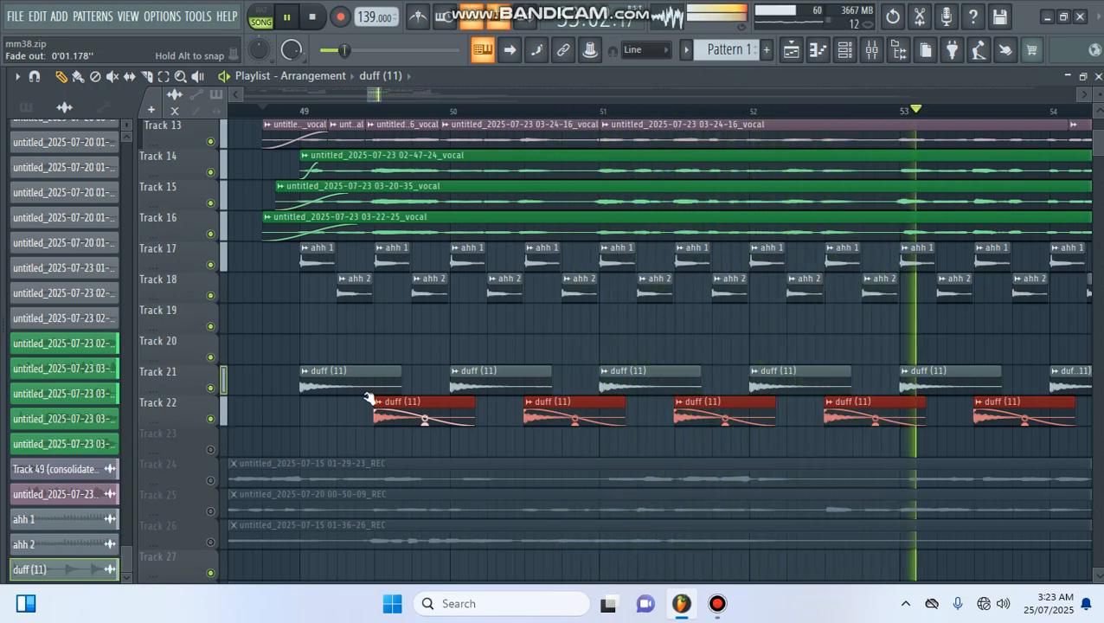
pyautogui.moveTo(370, 398); pyautogui.dragTo(463, 391)
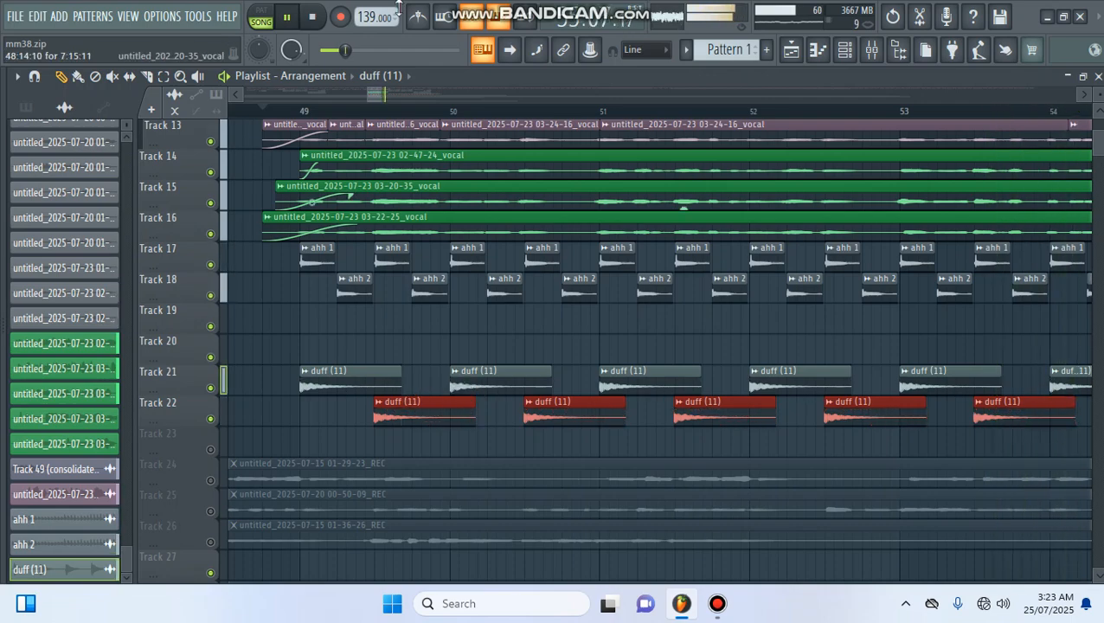
# Delete the duff (11) clips in bar 56 on Tracks 21 and 22, leaving a gap before bar 57
pyautogui.scroll(-5, 454, 116)
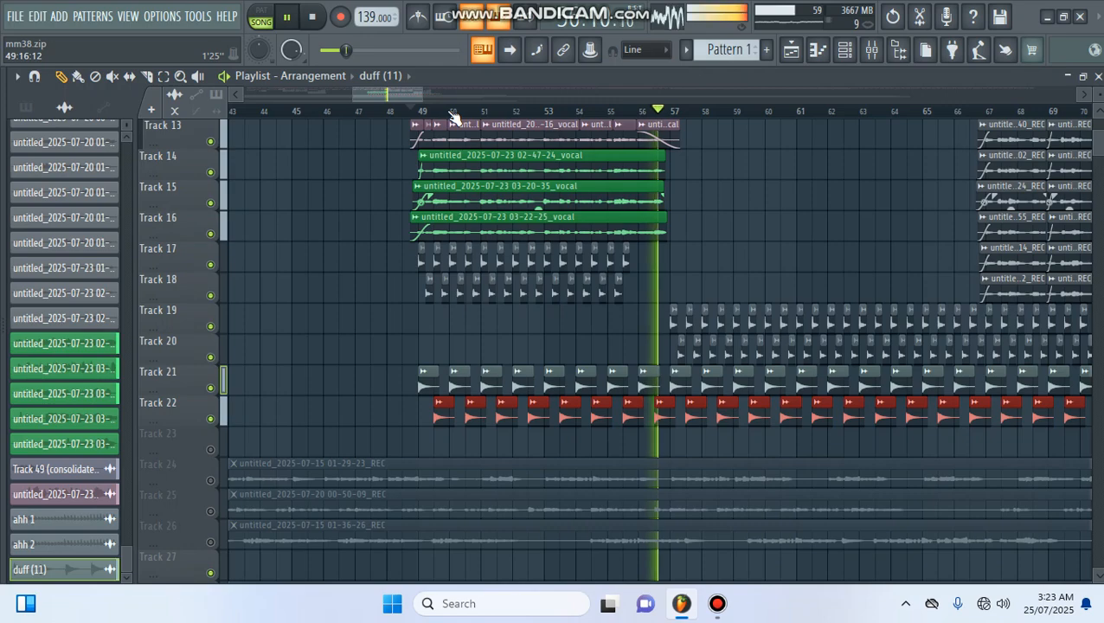
pyautogui.scroll(3, 803, 114)
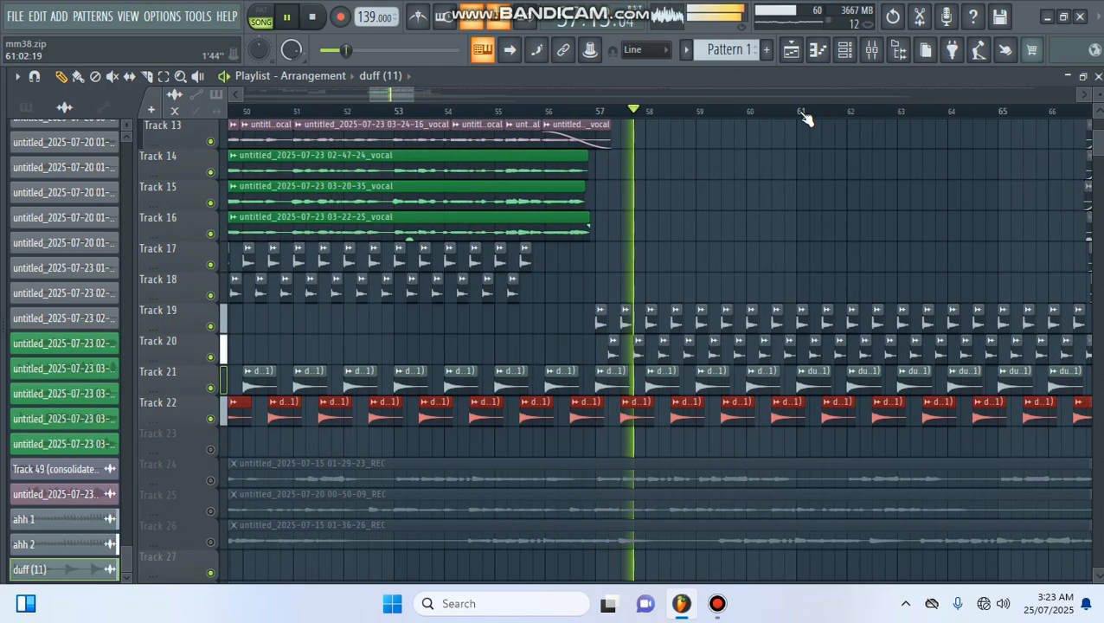
pyautogui.scroll(6, 593, 102)
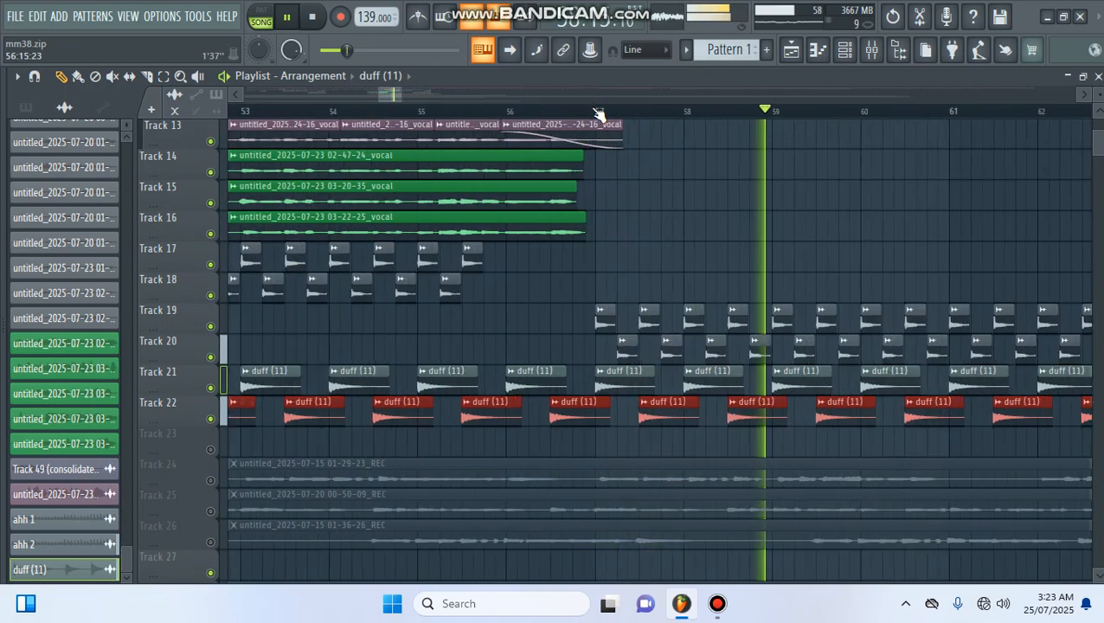
pyautogui.rightClick(545, 408)
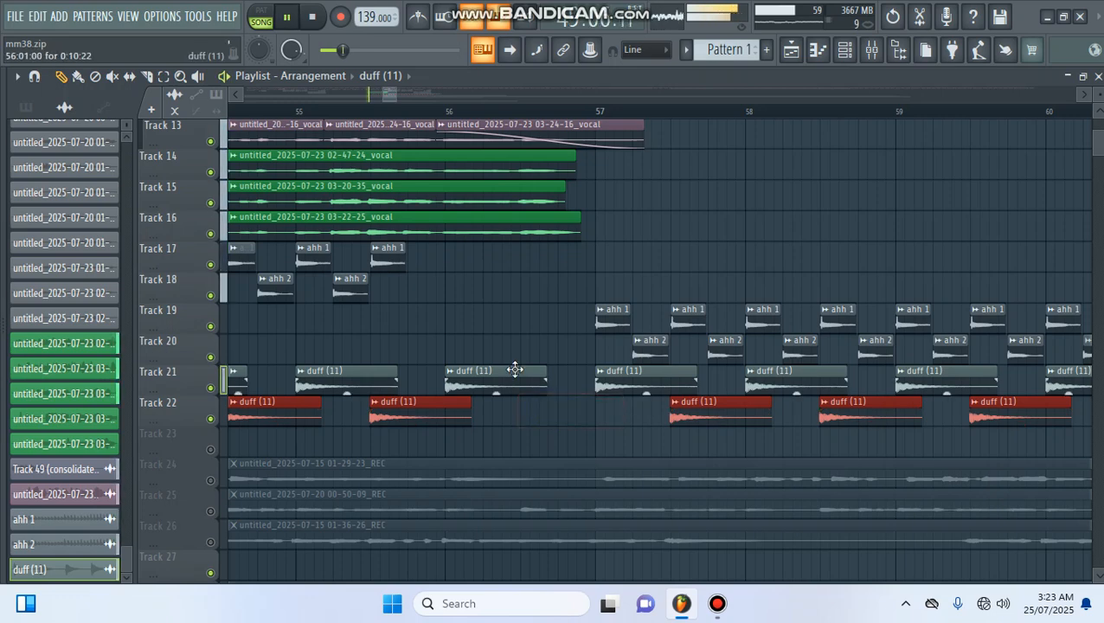
pyautogui.rightClick(513, 372)
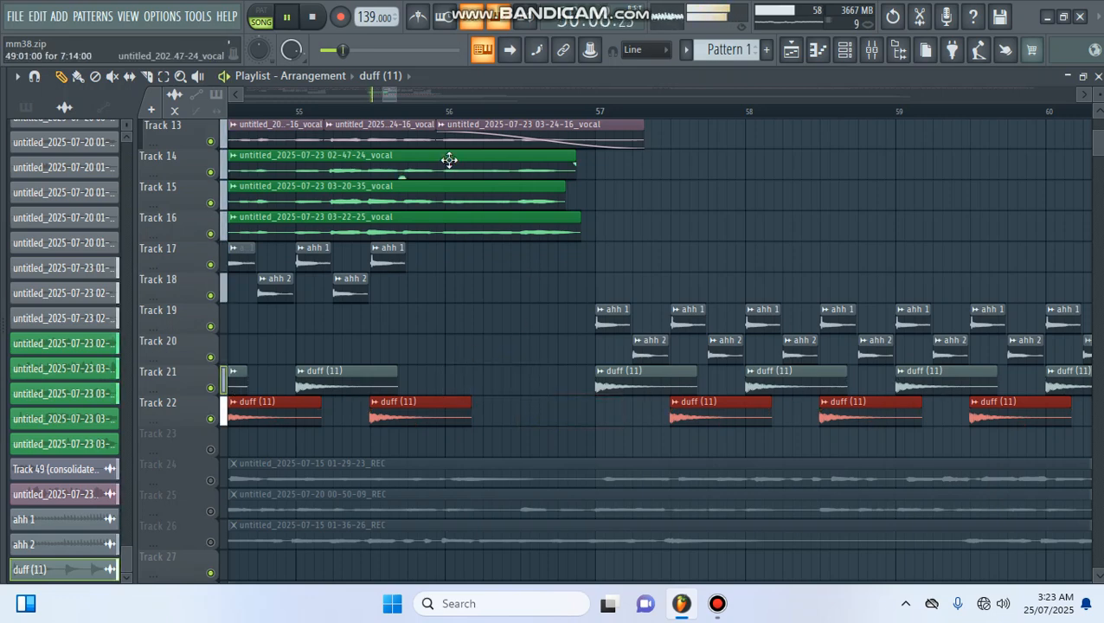
# Listen to the two-track duff (11) pattern around the bar 56 gap and replay it from bar 48
pyautogui.scroll(-5, 466, 115)
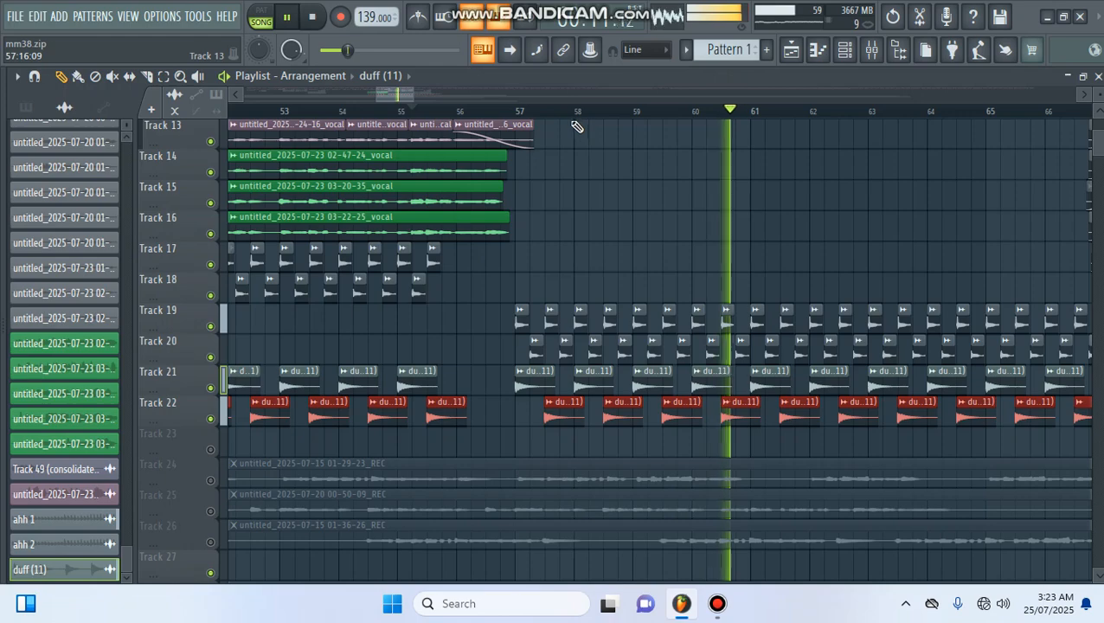
pyautogui.scroll(-2, 573, 119)
pyautogui.scroll(-2, 573, 119)
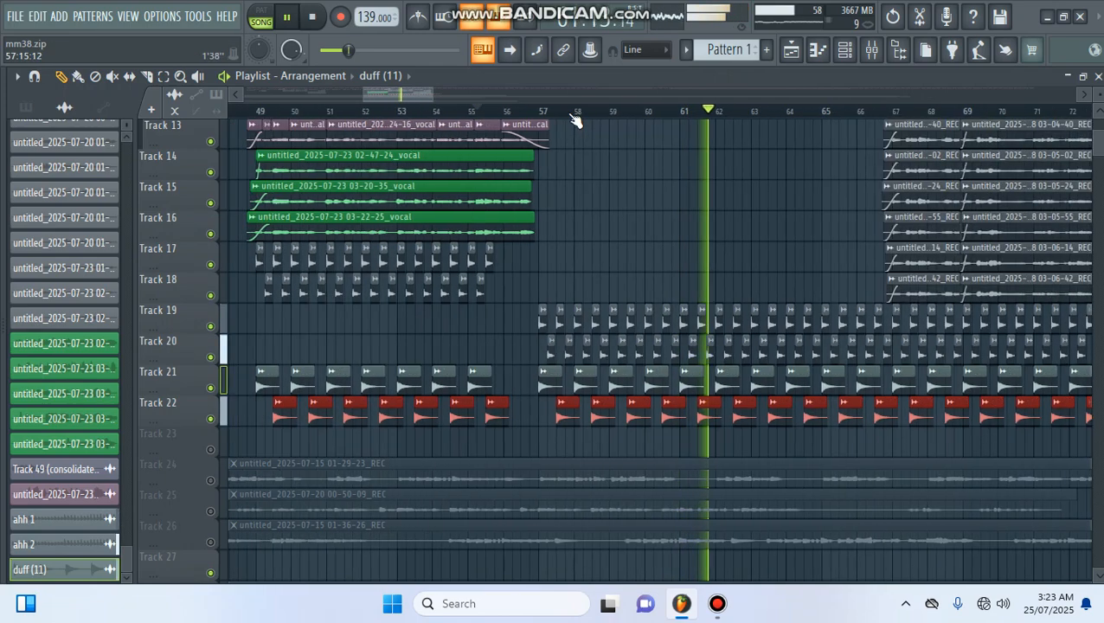
pyautogui.click(363, 113)
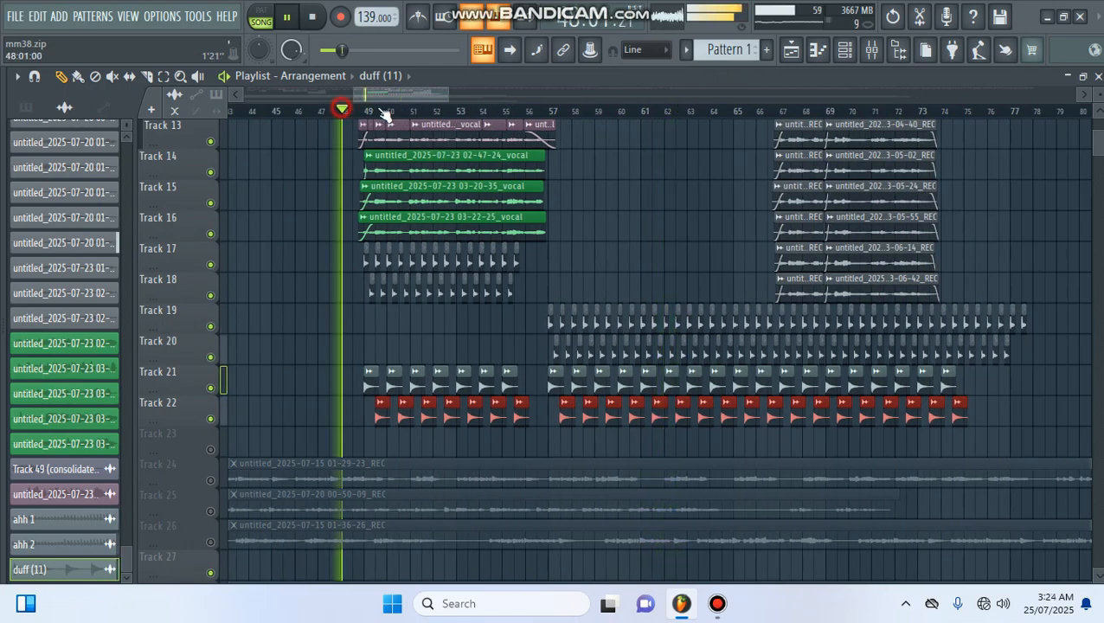
pyautogui.scroll(2, 387, 115)
pyautogui.scroll(2, 386, 115)
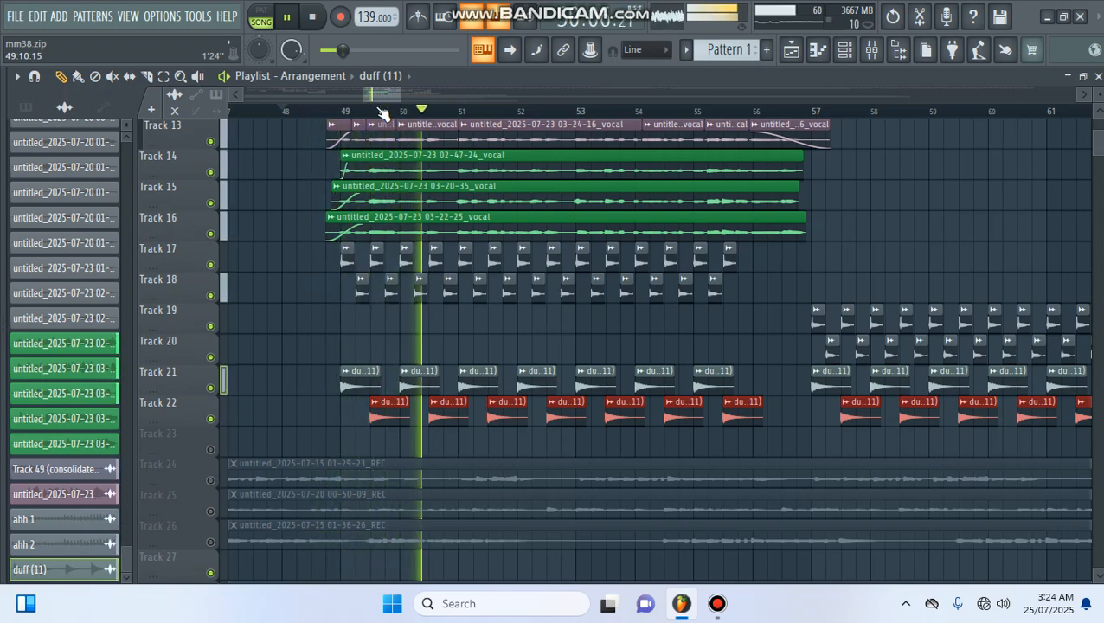
pyautogui.scroll(-2, 384, 113)
pyautogui.press('space')
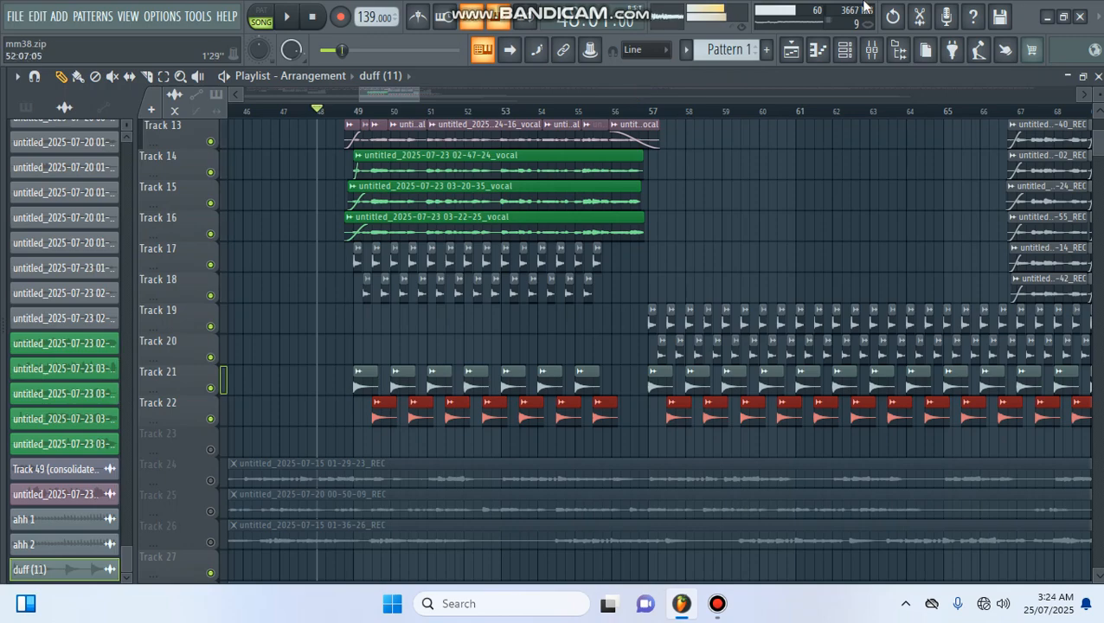
# Add Fruity Parametric EQ 2 to insert 30 and lower band 7 to -18 dB at 327 Hz to cut the duff's highs
pyautogui.click(873, 50)
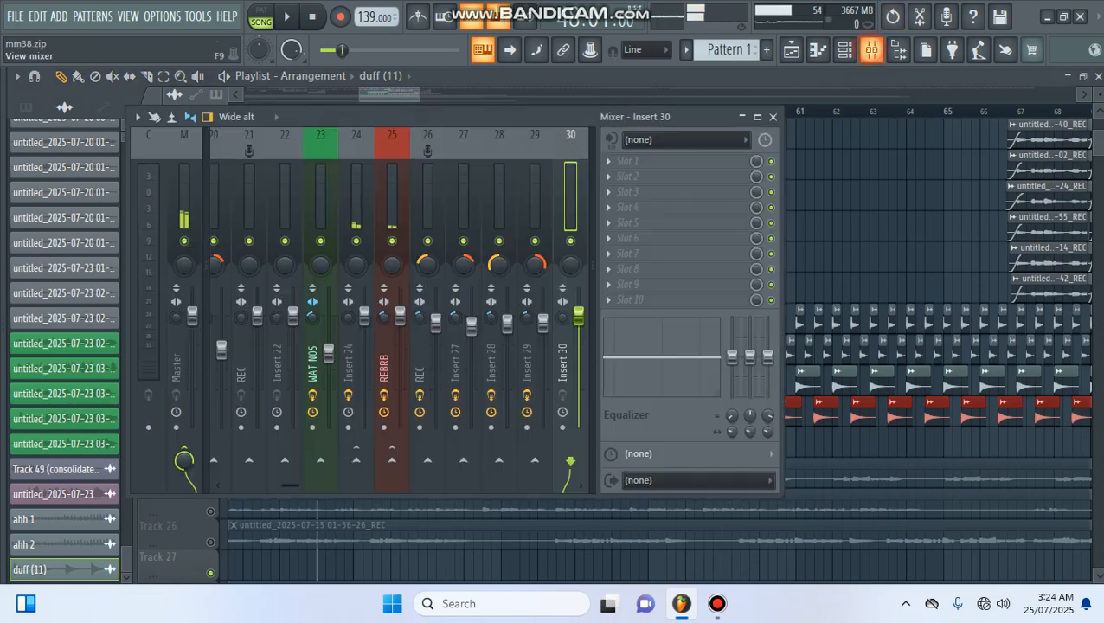
pyautogui.click(613, 167)
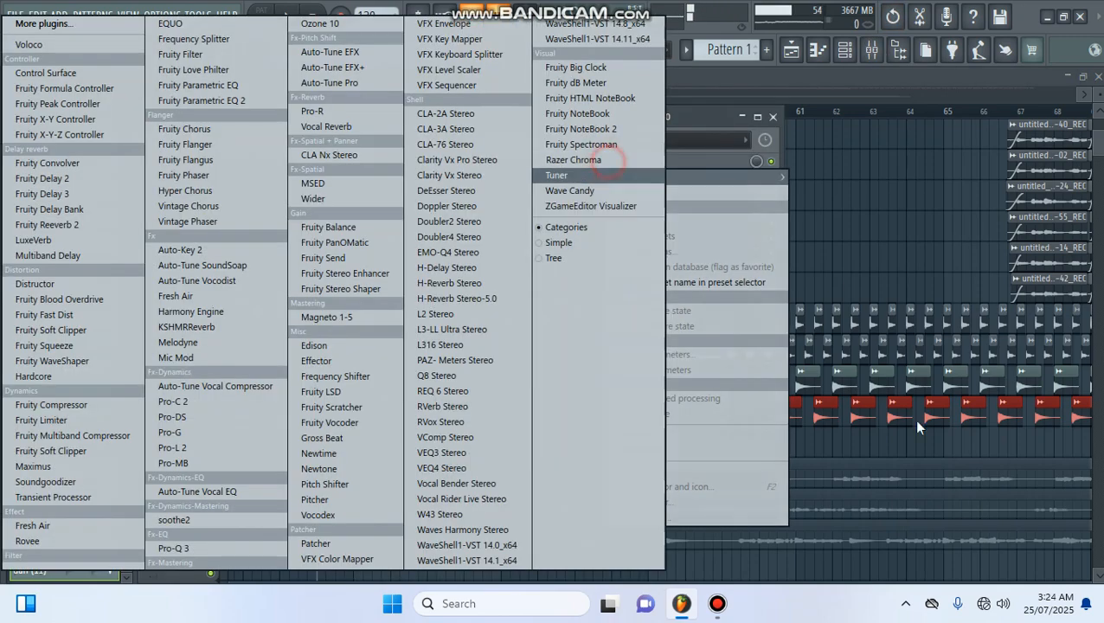
pyautogui.click(228, 104)
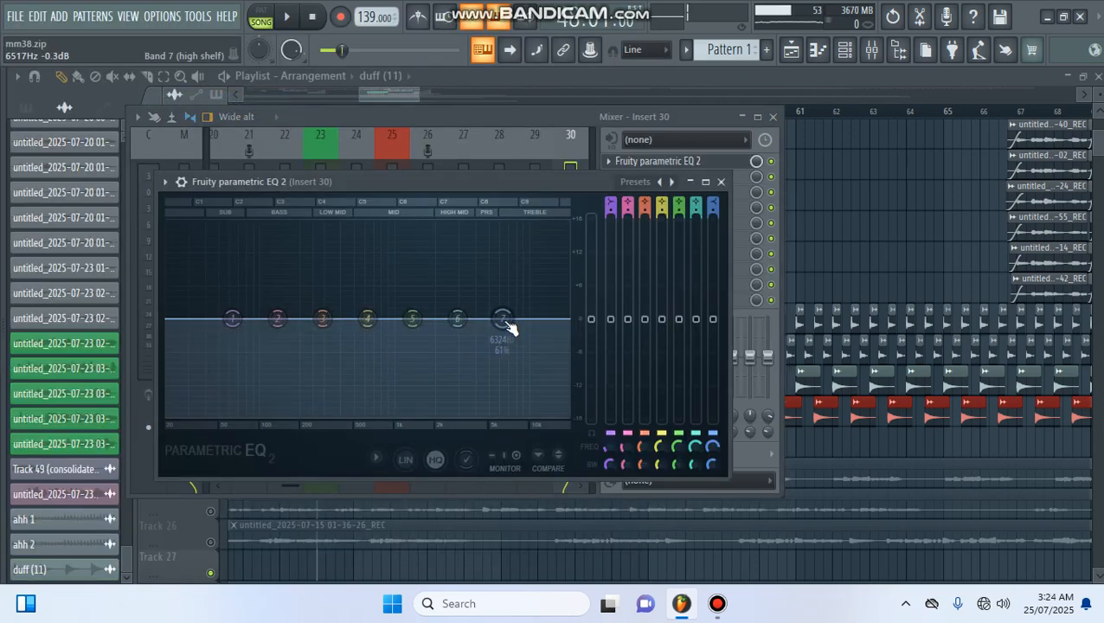
pyautogui.moveTo(509, 325); pyautogui.dragTo(339, 415)
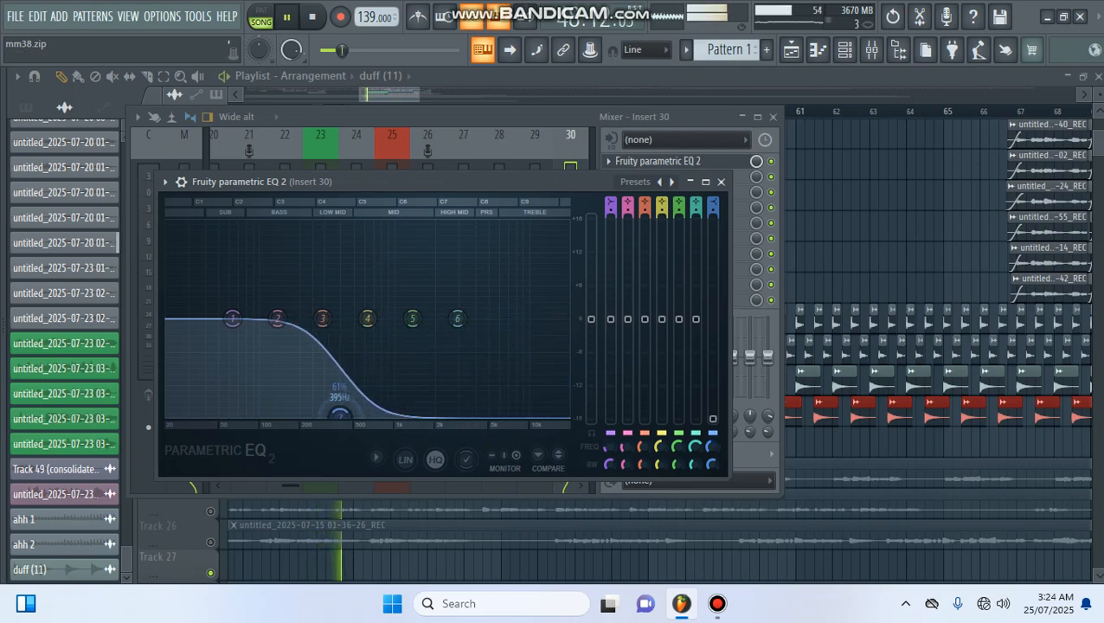
pyautogui.moveTo(340, 416)
pyautogui.mouseDown()
pyautogui.moveTo(301, 416)
pyautogui.moveTo(323, 415)
pyautogui.mouseUp()
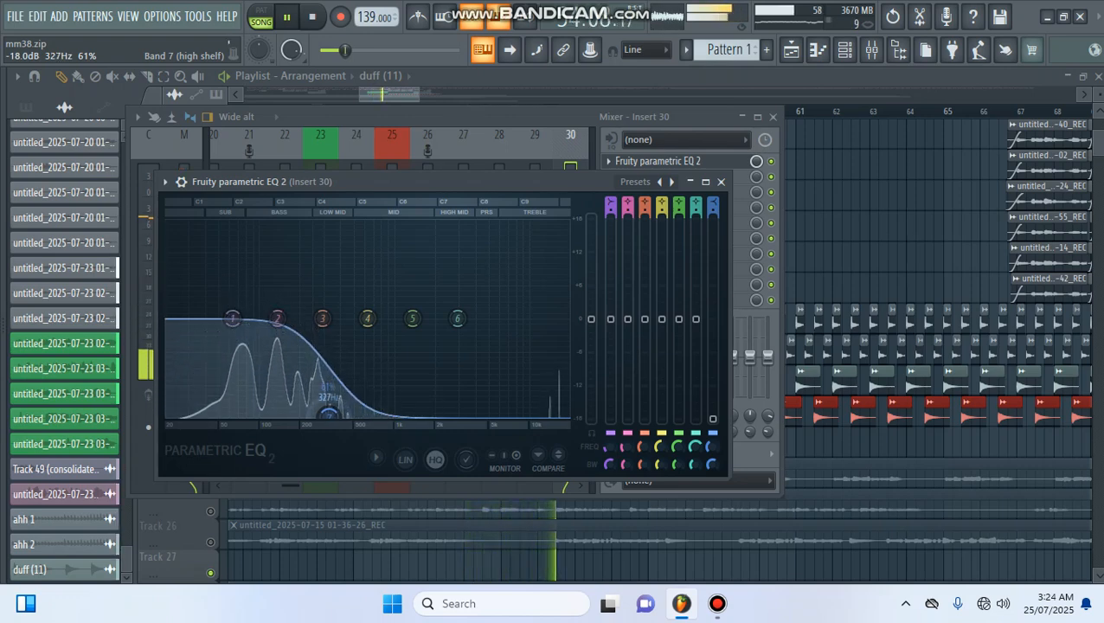
pyautogui.click(773, 118)
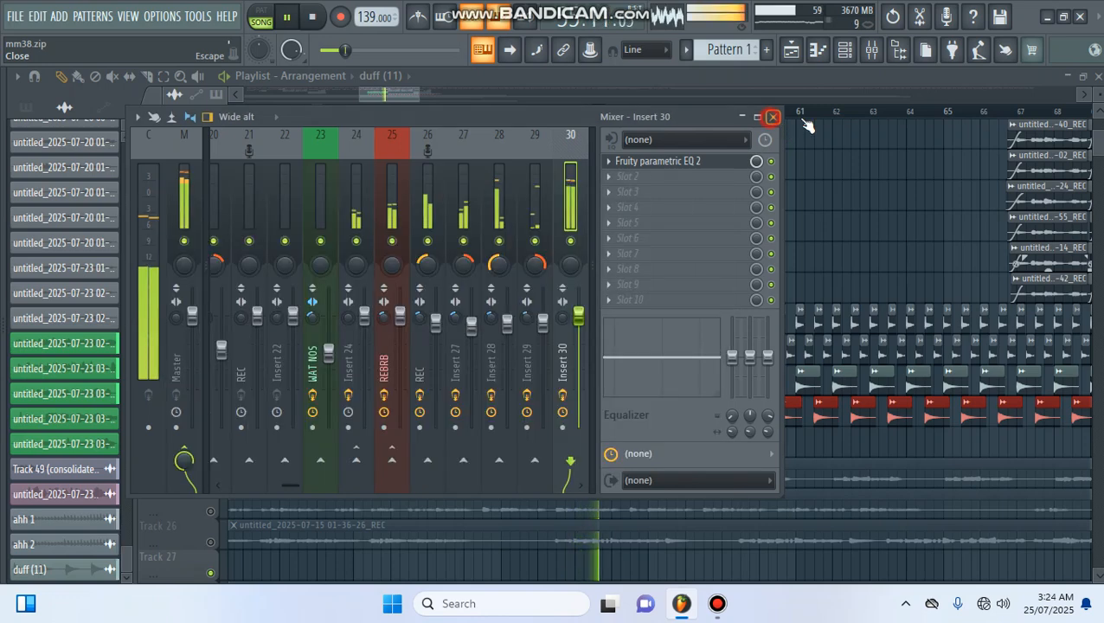
pyautogui.click(722, 181)
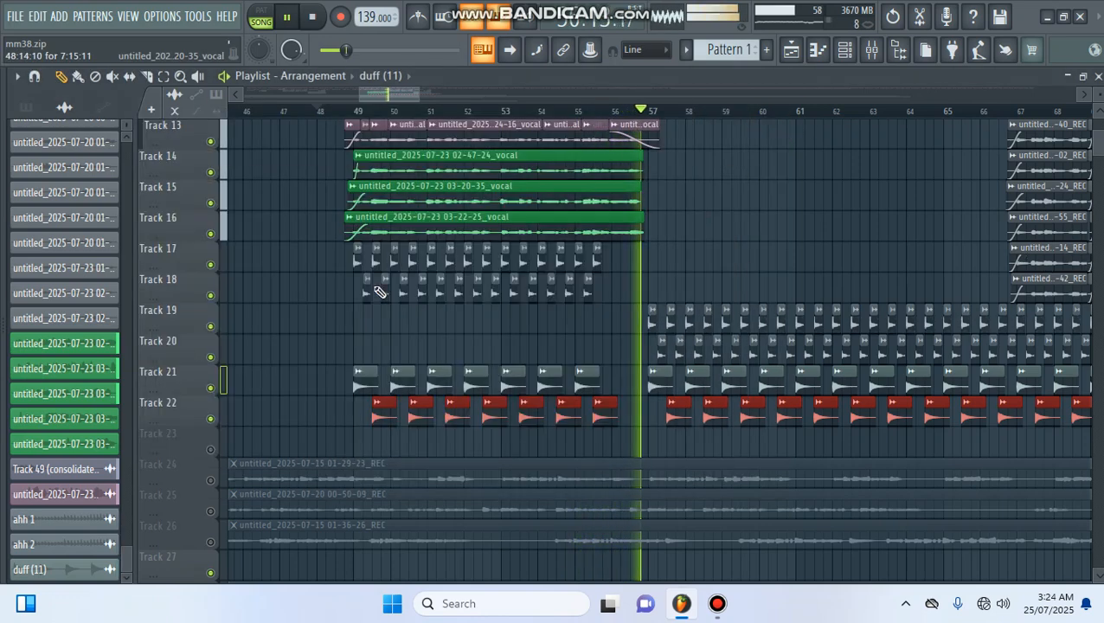
# Try thinning the Track 22 duff (11) pattern by removing every second clip before bar 54, then undo the deletions
pyautogui.press('space')
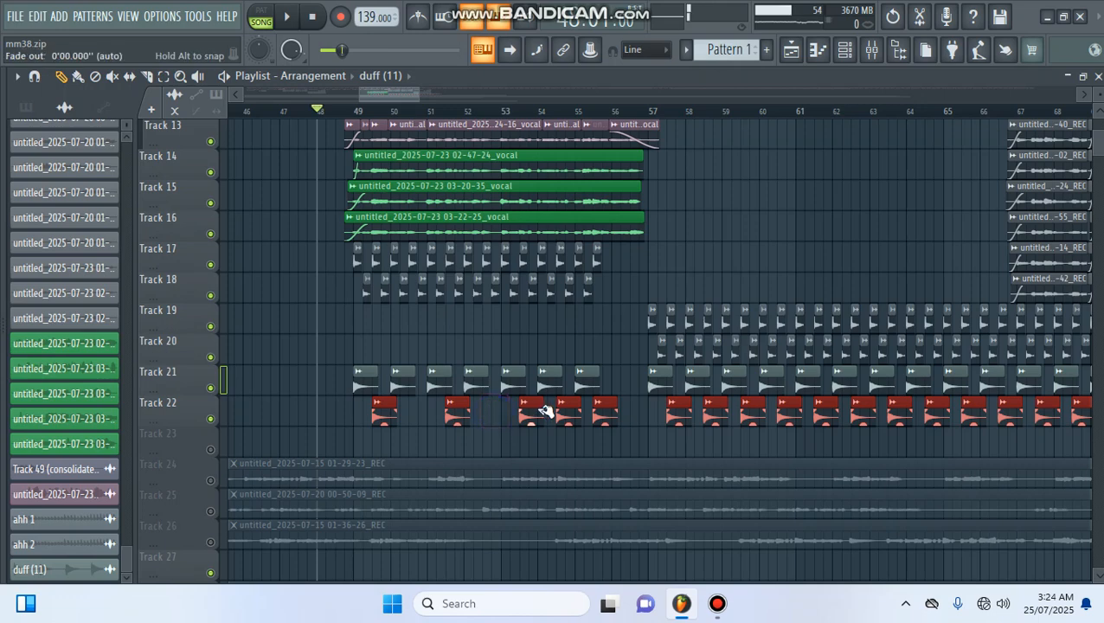
pyautogui.press('space')
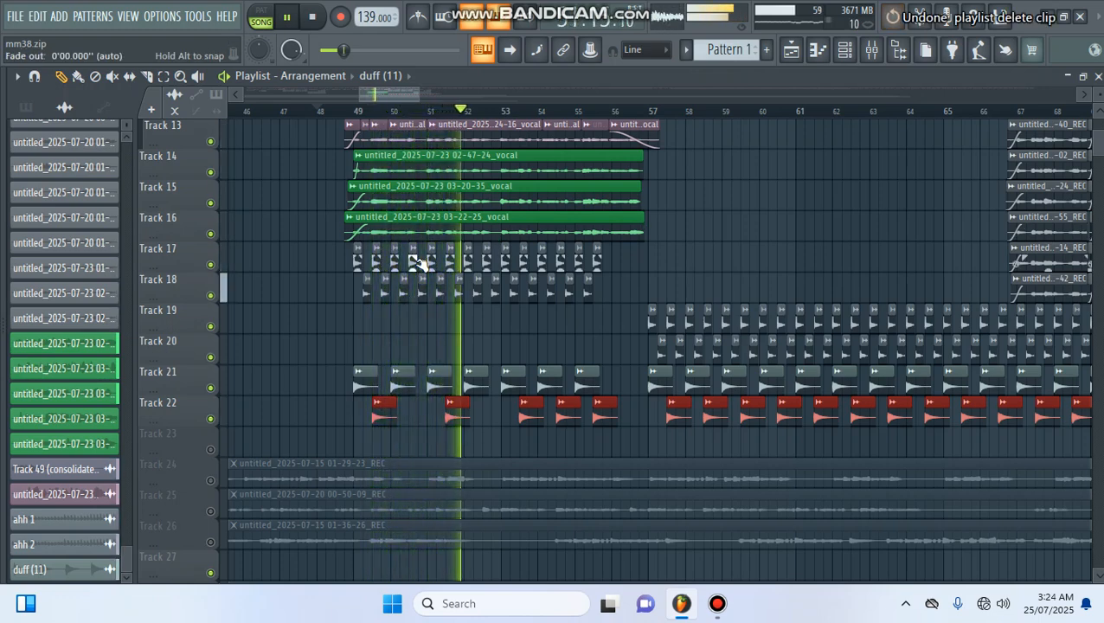
pyautogui.hotkey('ctrl', 'z')
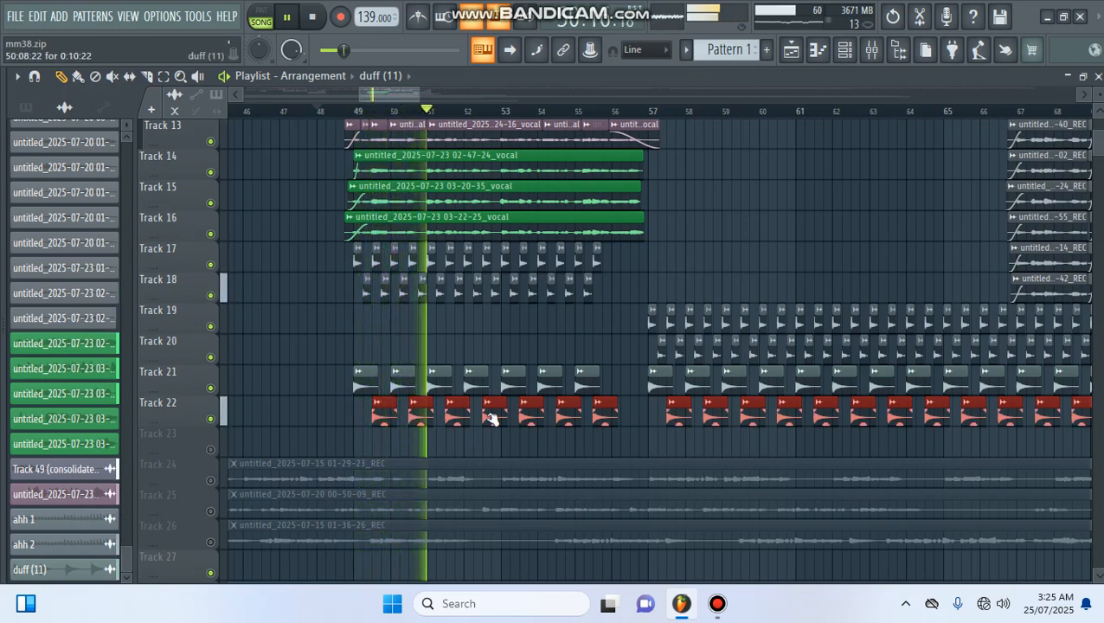
# Delete all Track 22 duff (11) clips before bar 57 and listen to the transition into the following section
pyautogui.rightClick(621, 412)
pyautogui.moveTo(558, 416); pyautogui.dragTo(382, 422)
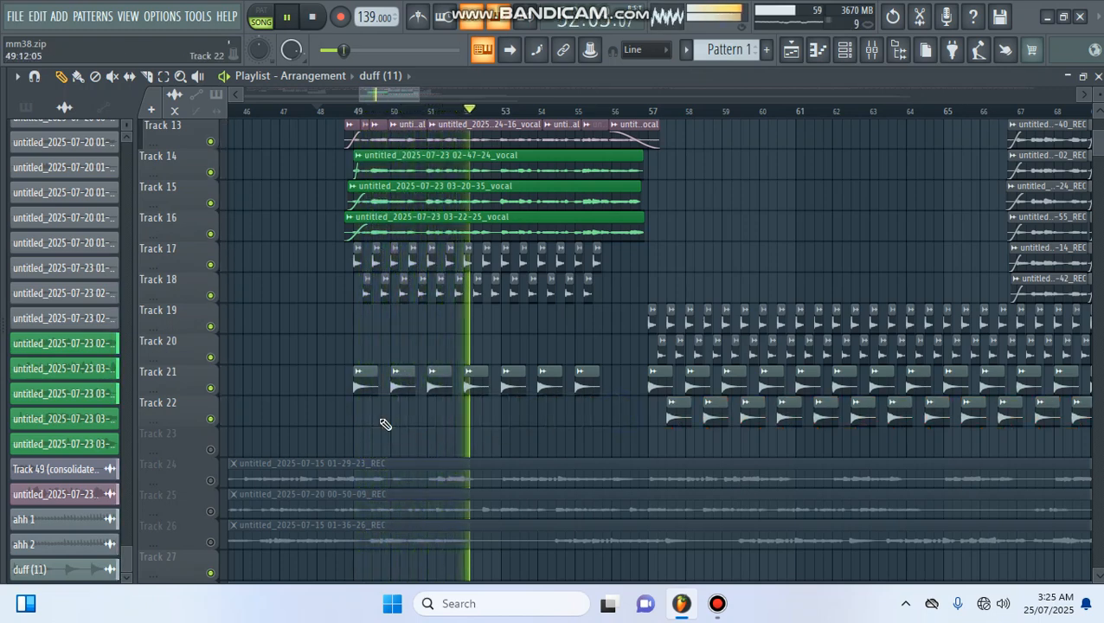
pyautogui.scroll(-2, 500, 117)
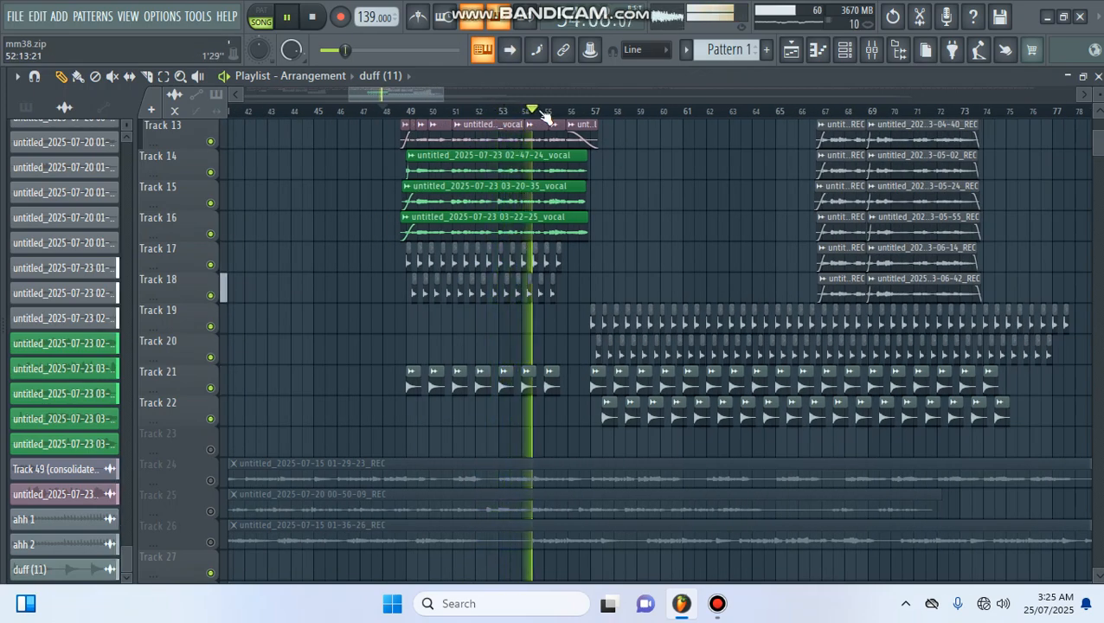
pyautogui.scroll(2, 593, 115)
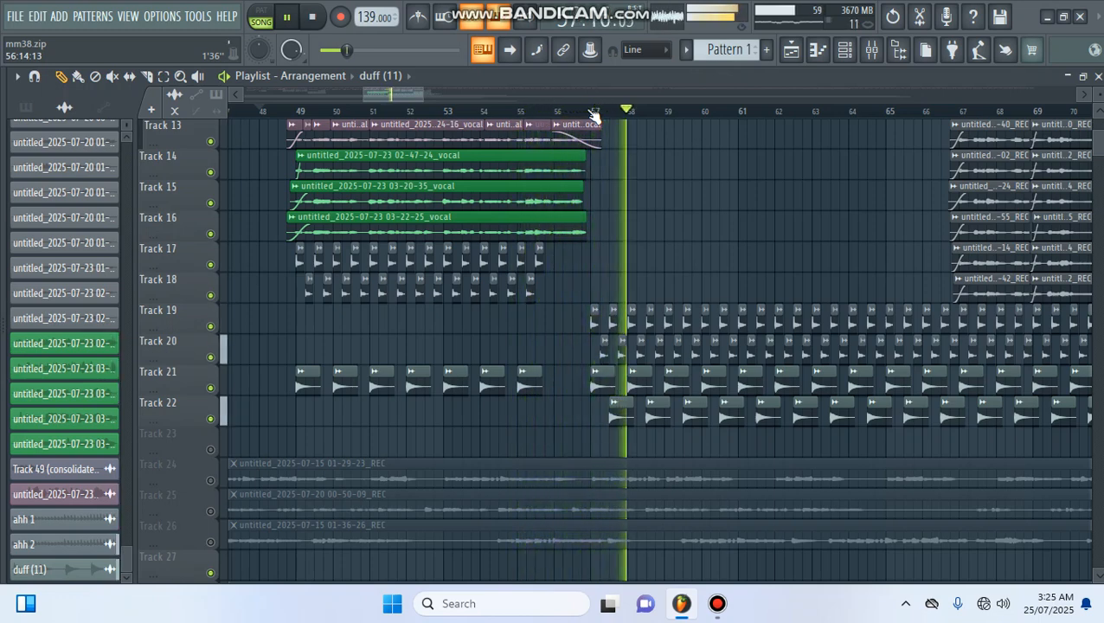
pyautogui.scroll(-1, 594, 115)
pyautogui.press('space')
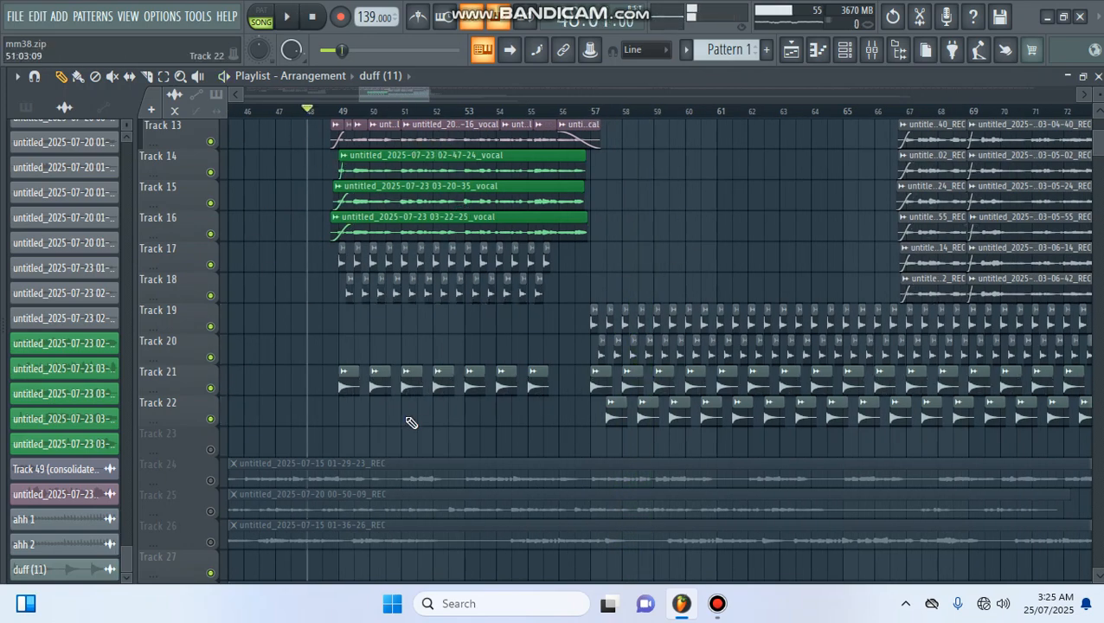
# Review the vocal and drum tracks between bars 49 and 77 and play the arrangement from bar 49
pyautogui.moveTo(364, 90); pyautogui.dragTo(399, 102)
pyautogui.scroll(-3, 373, 119)
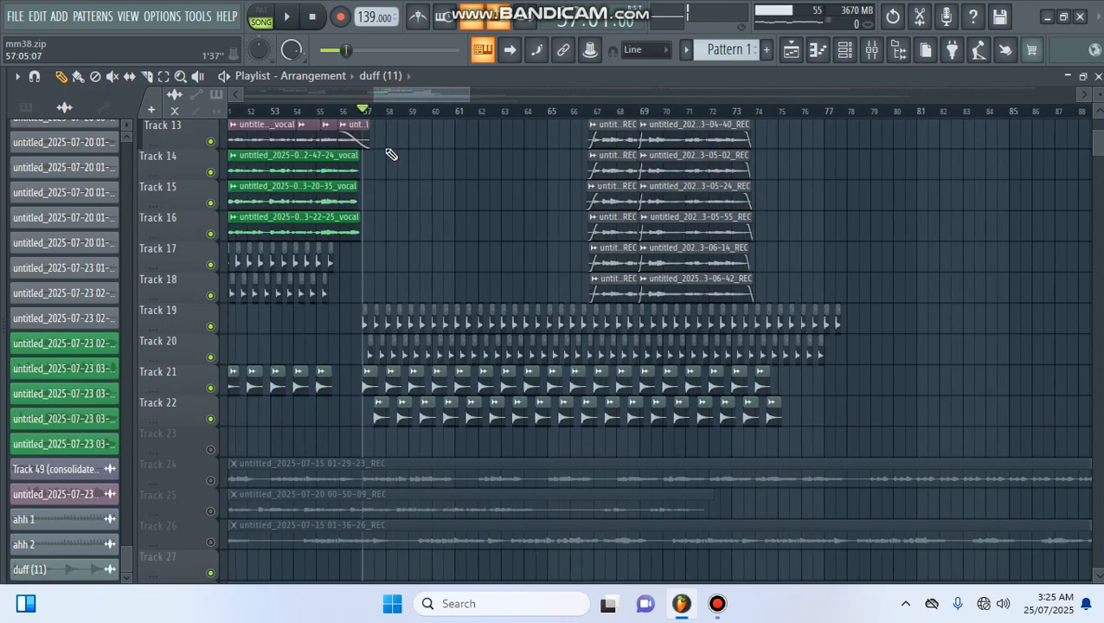
pyautogui.scroll(3, 398, 206)
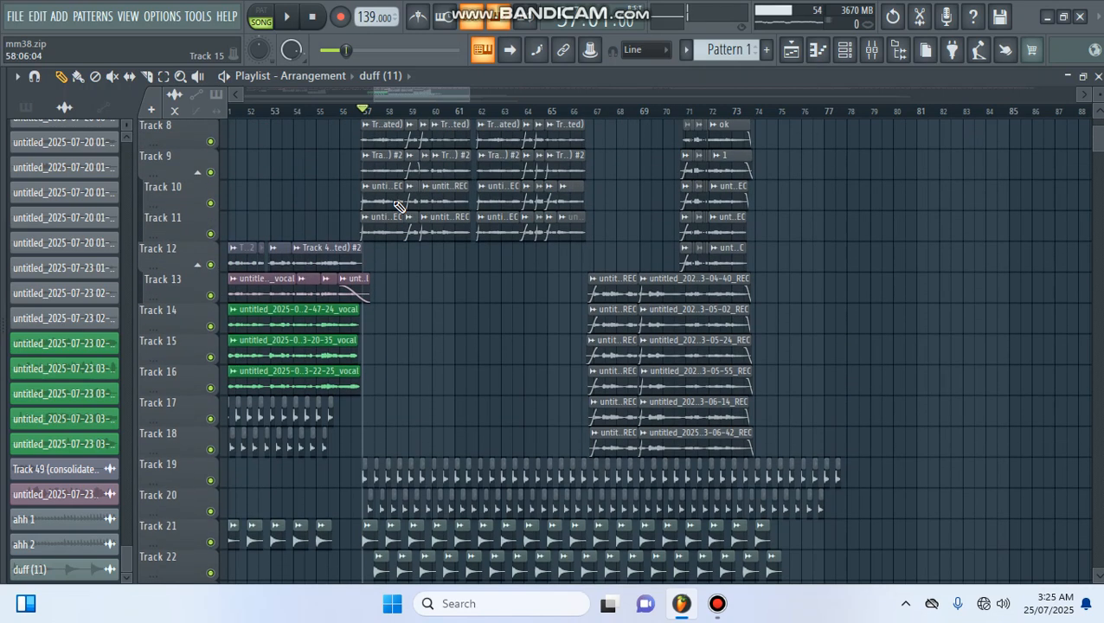
pyautogui.scroll(-3, 428, 263)
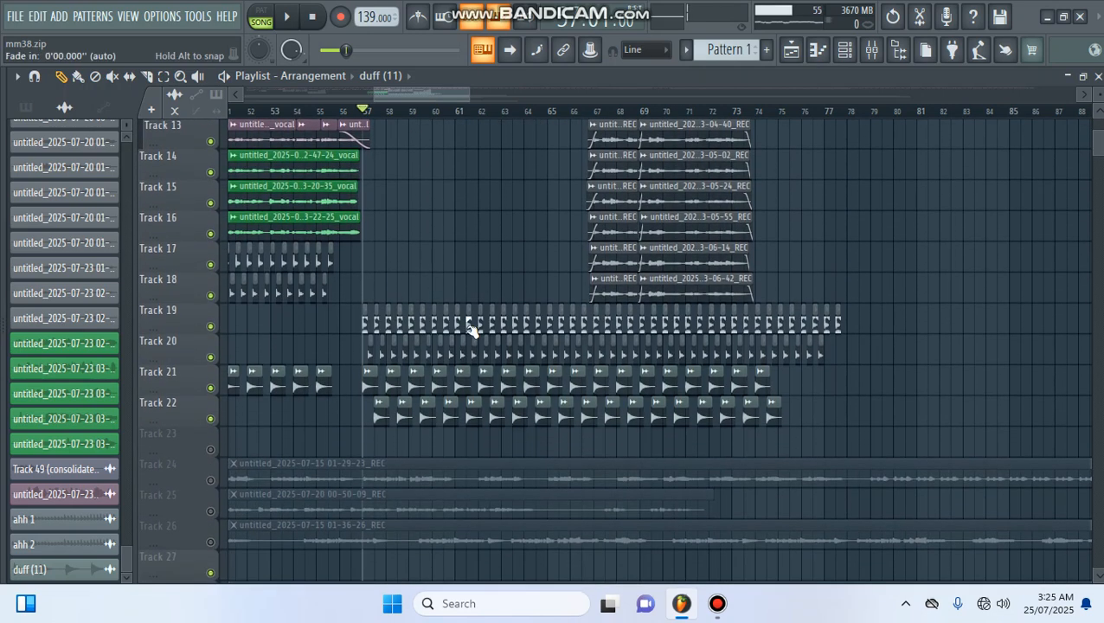
pyautogui.moveTo(403, 89); pyautogui.dragTo(393, 93)
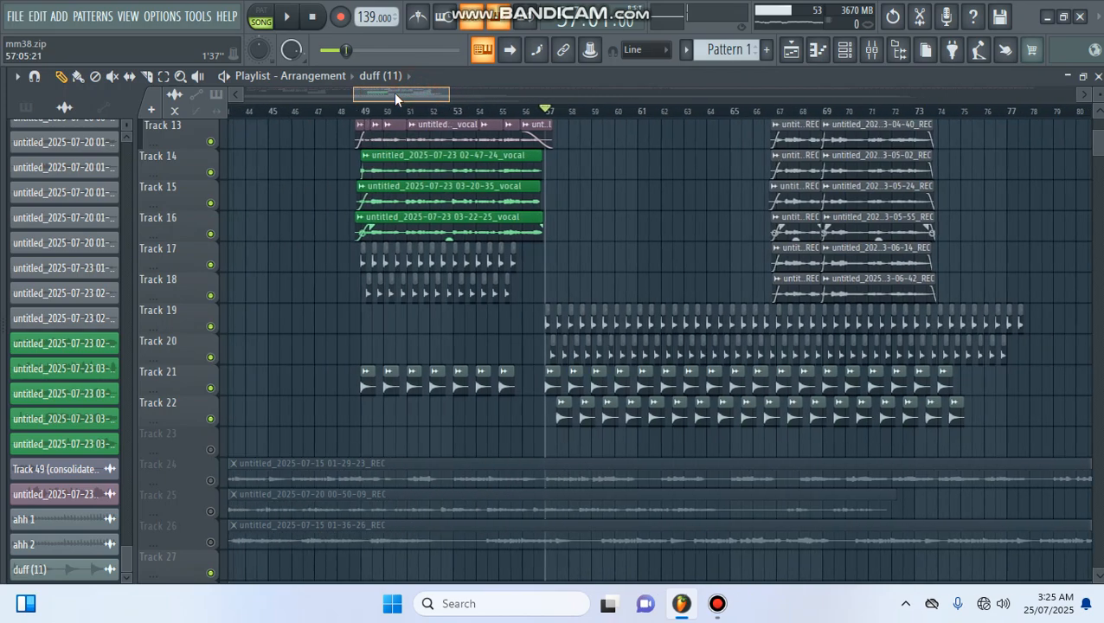
pyautogui.scroll(2, 381, 201)
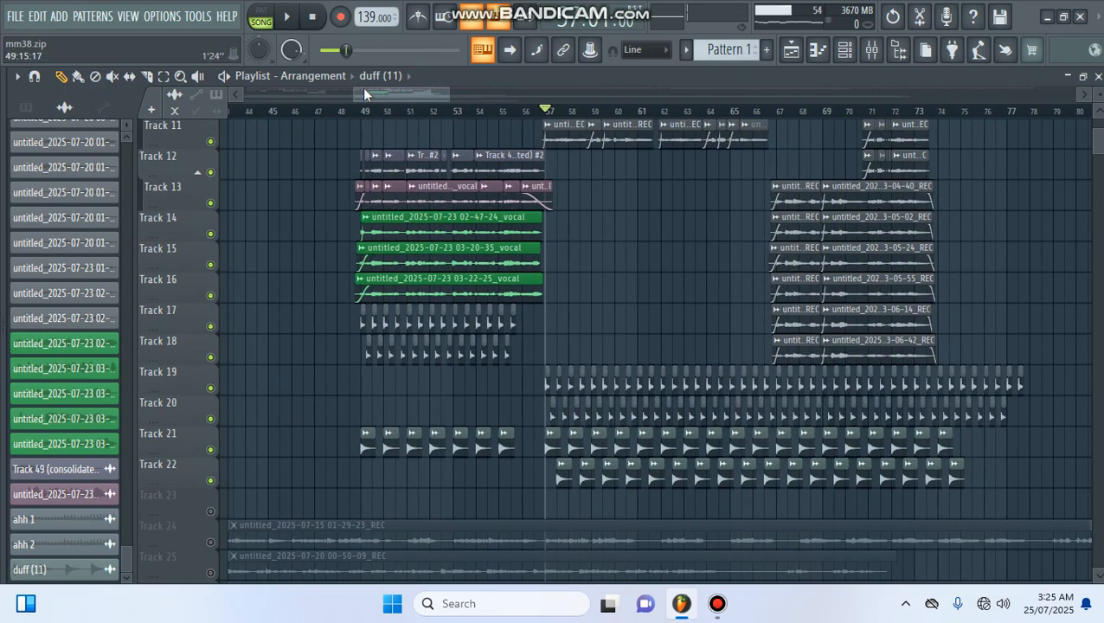
pyautogui.scroll(10, 367, 126)
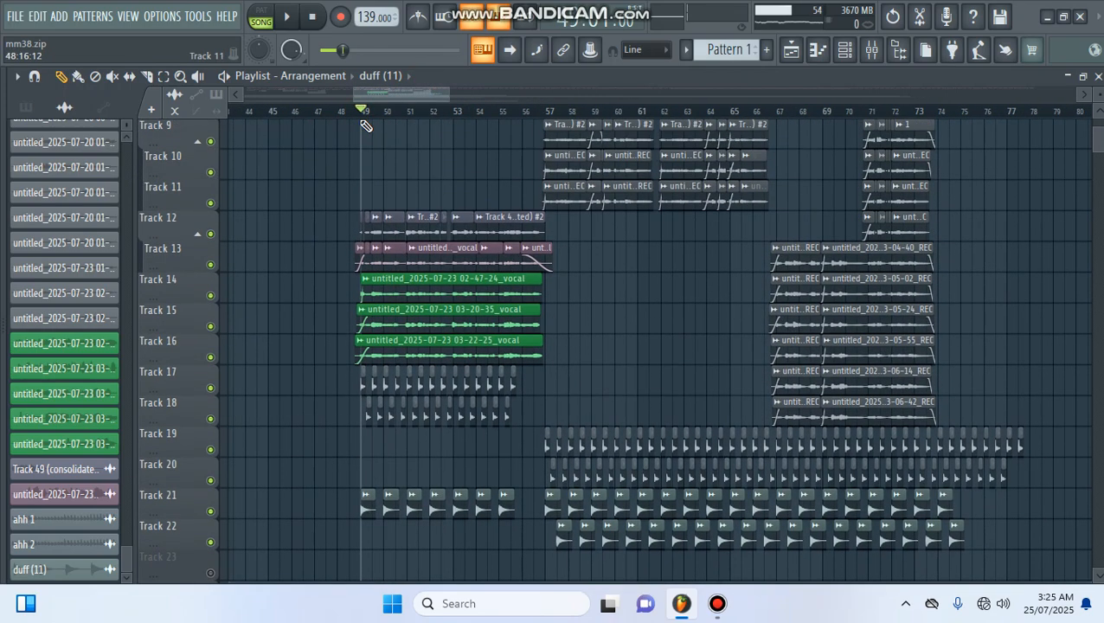
pyautogui.scroll(-2, 366, 126)
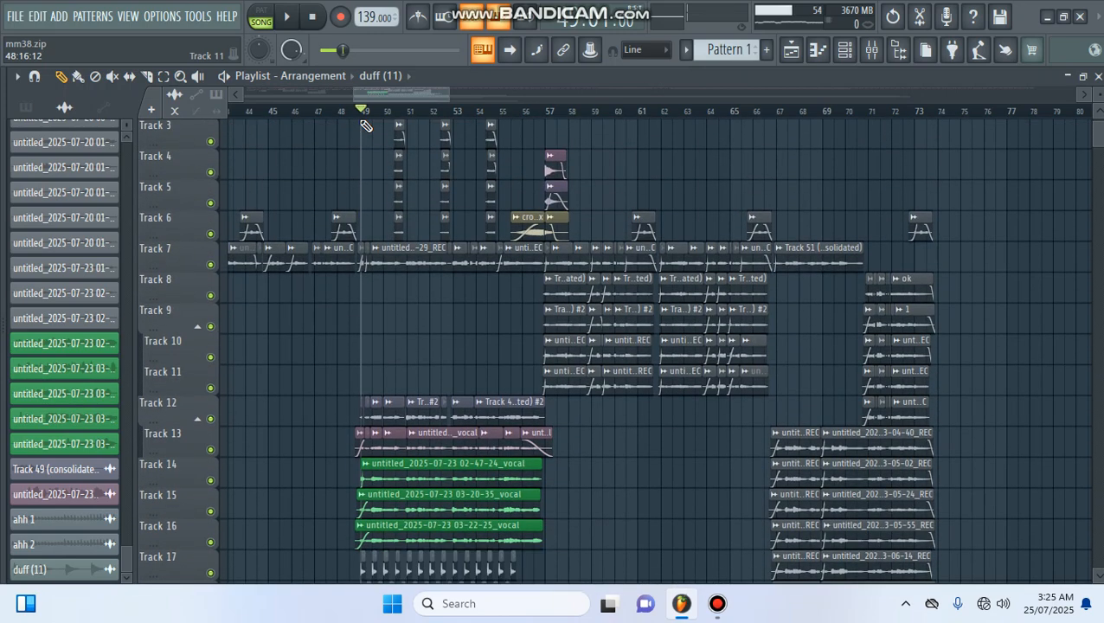
pyautogui.press('space')
pyautogui.scroll(-5, 366, 126)
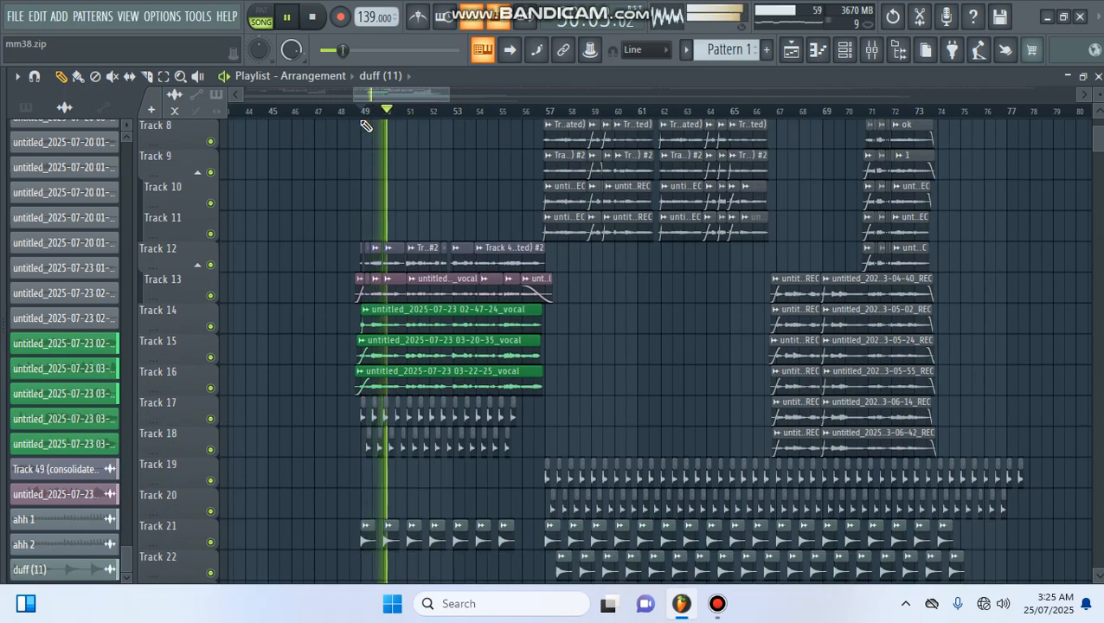
# Send insert 30 to REBRB at 75%, with its fader slightly lower and its mid EQ band raised about 0.9 dB
pyautogui.click(871, 52)
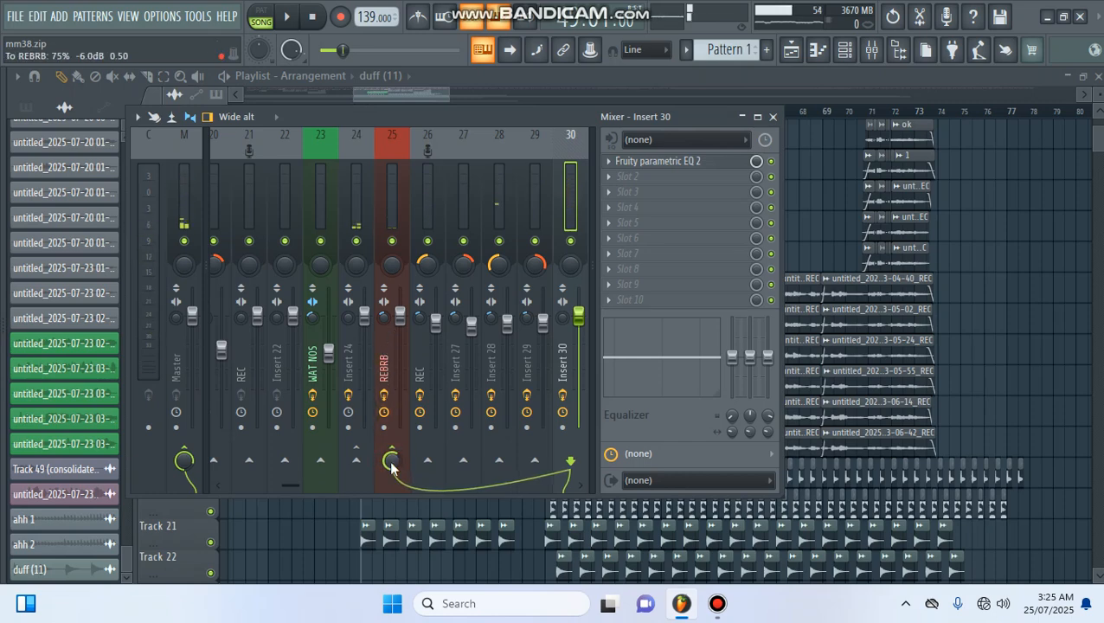
pyautogui.press('space')
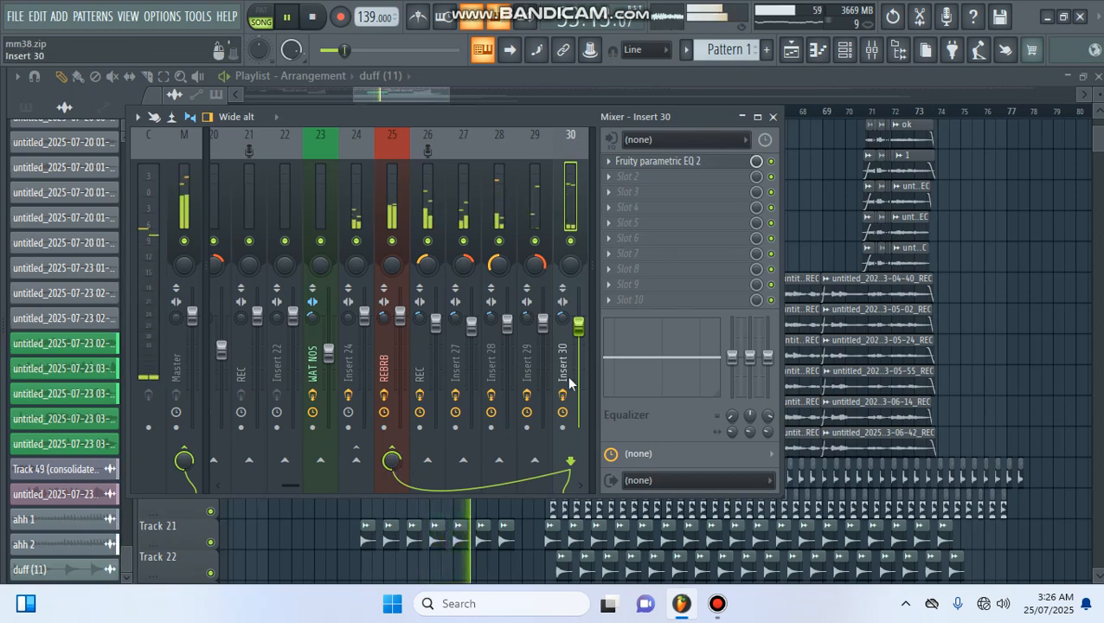
pyautogui.moveTo(750, 357); pyautogui.dragTo(750, 354)
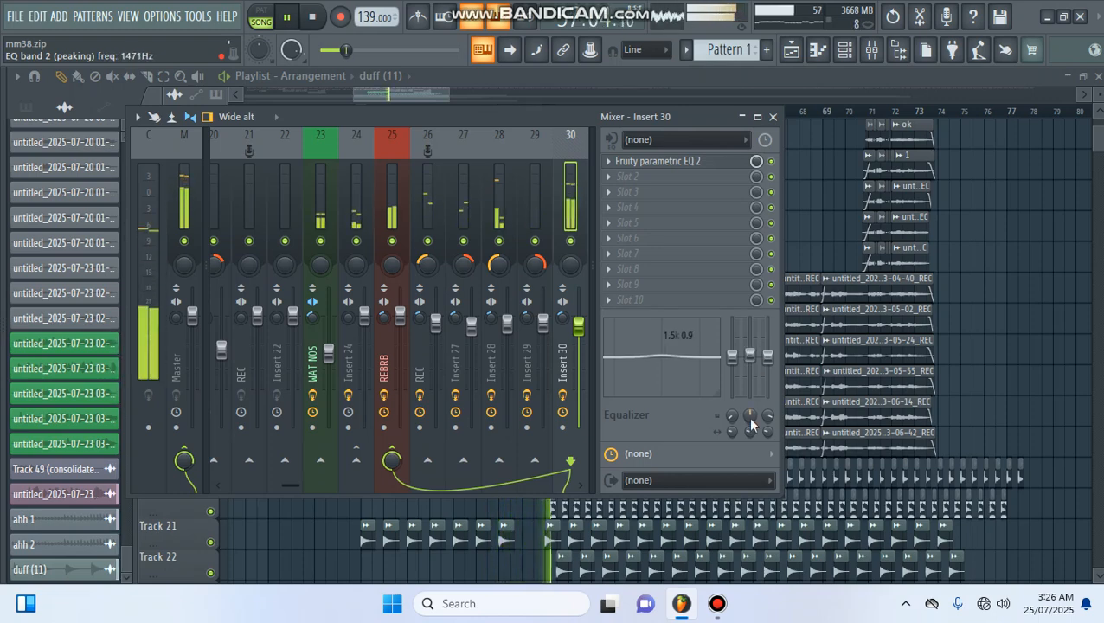
pyautogui.click(772, 116)
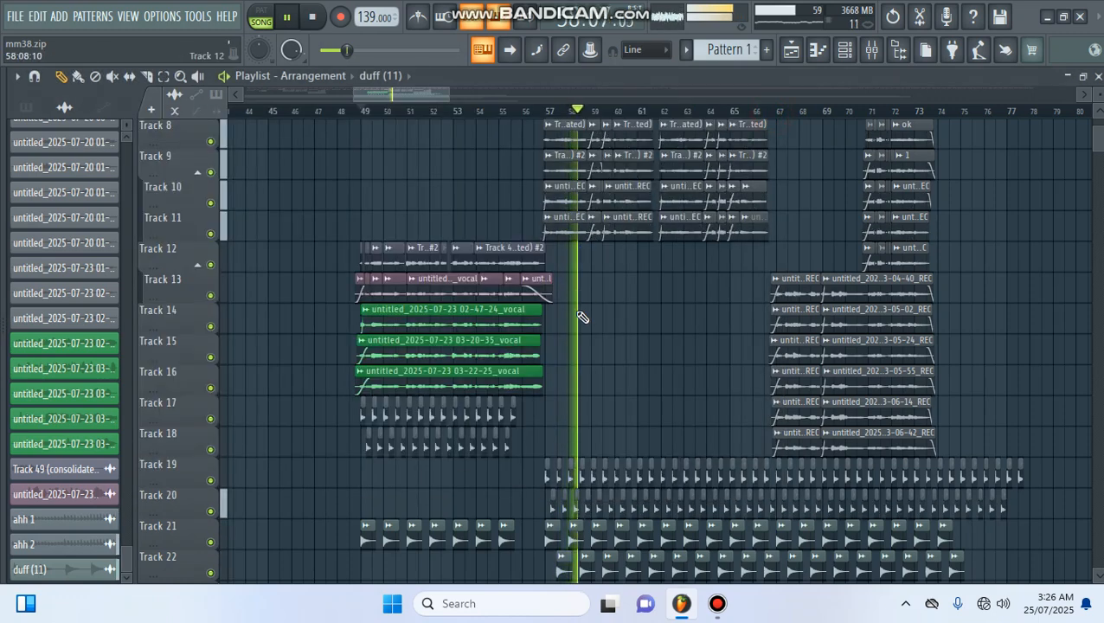
# Listen to the duff mix against the vocals through to about bar 73 and stop playback
pyautogui.scroll(-2, 574, 312)
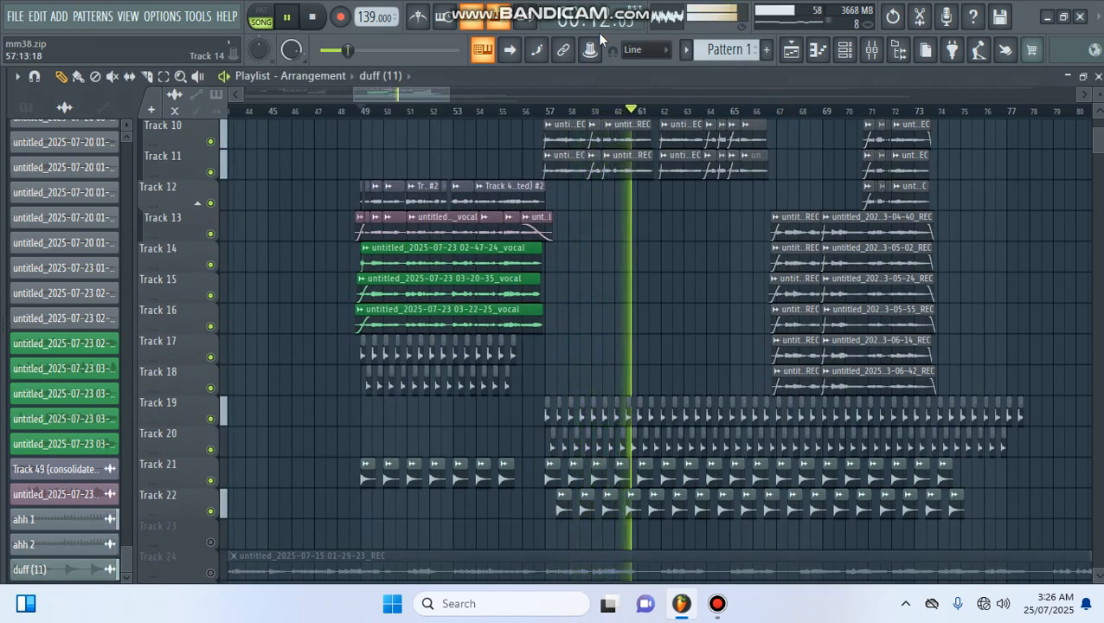
pyautogui.scroll(-2, 560, 116)
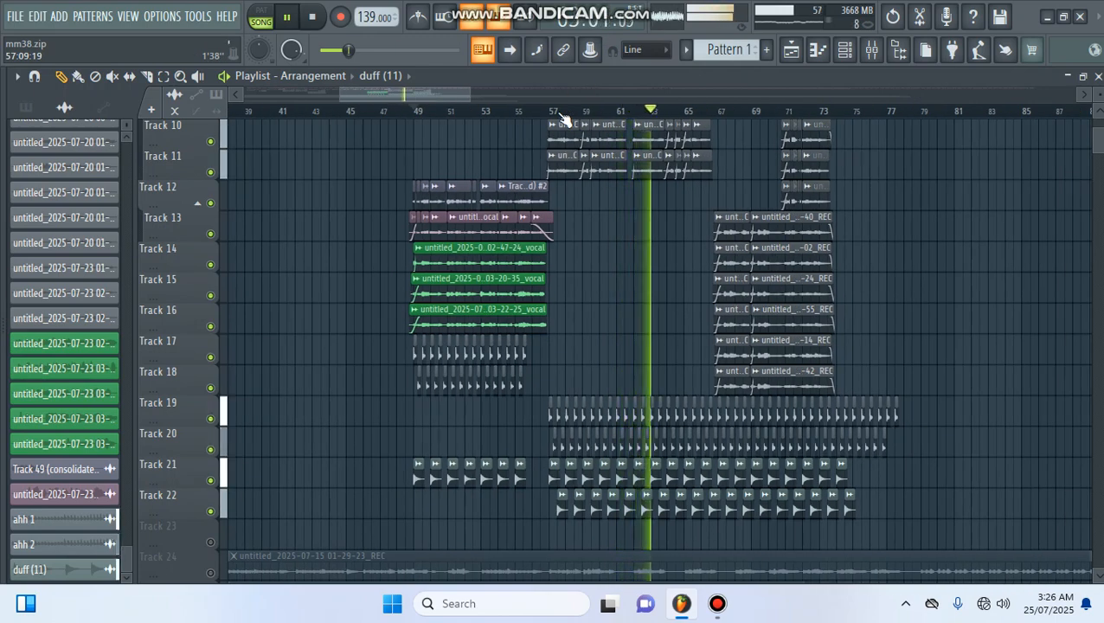
pyautogui.scroll(1, 553, 151)
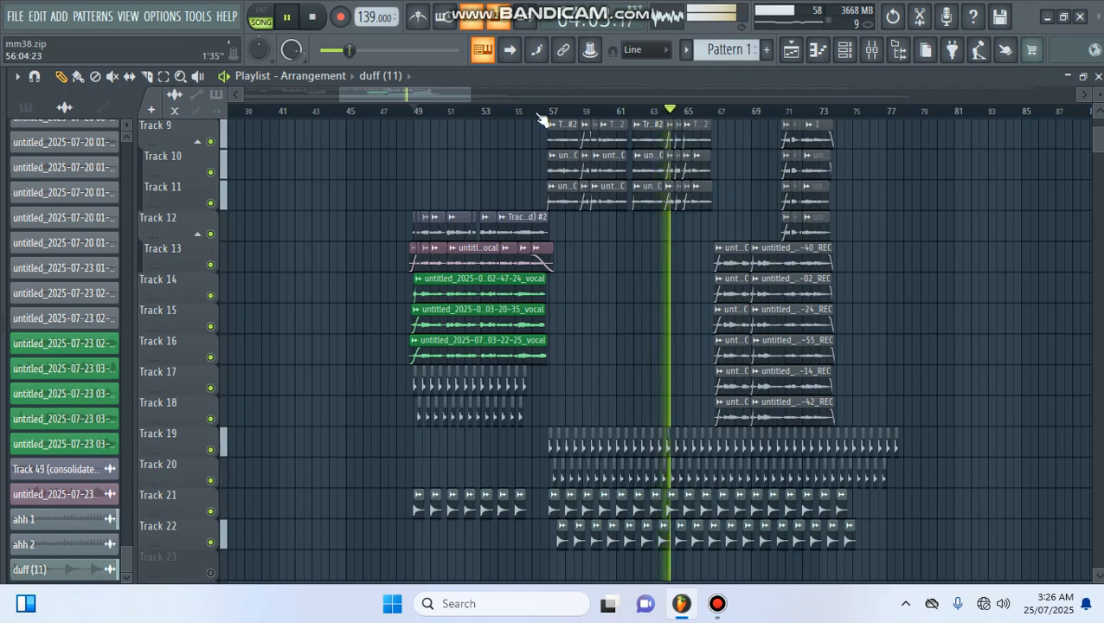
pyautogui.scroll(-3, 543, 112)
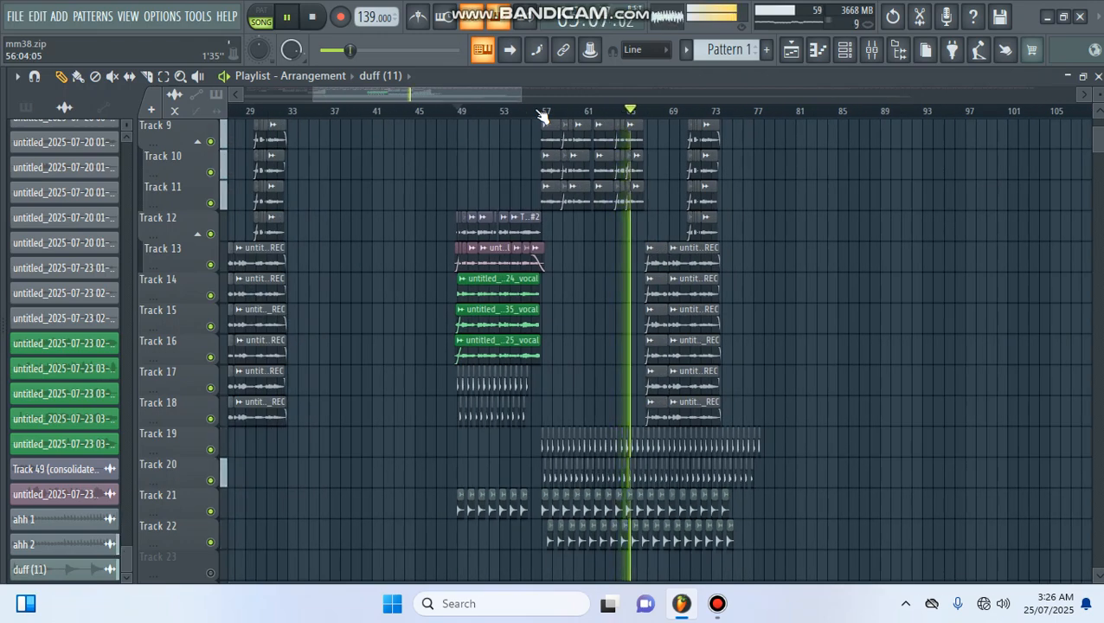
pyautogui.scroll(2, 542, 147)
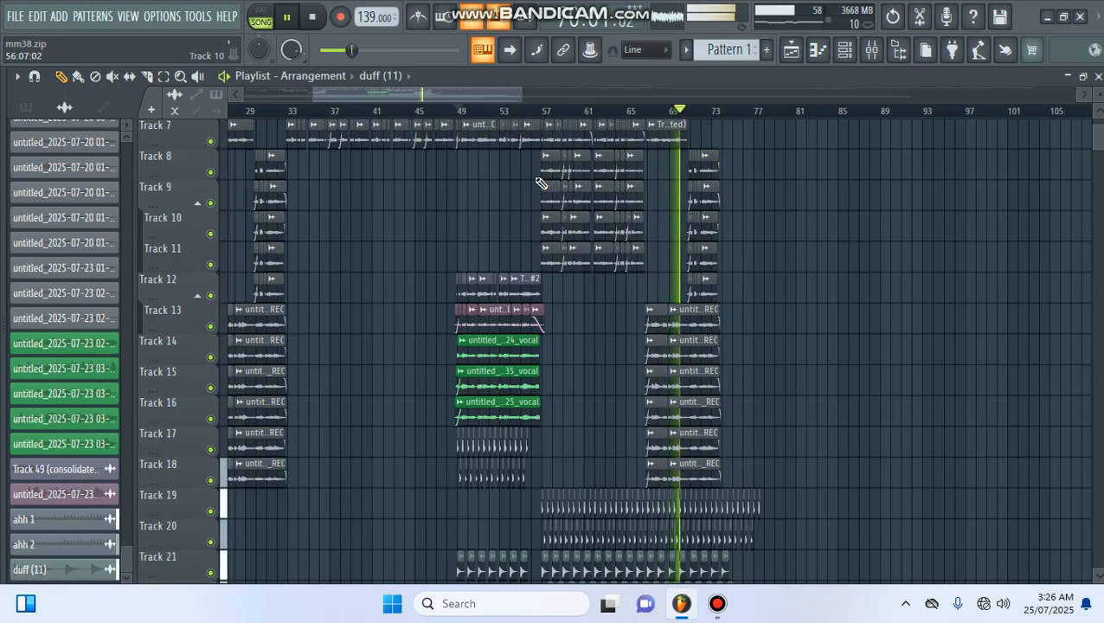
pyautogui.scroll(-2, 542, 219)
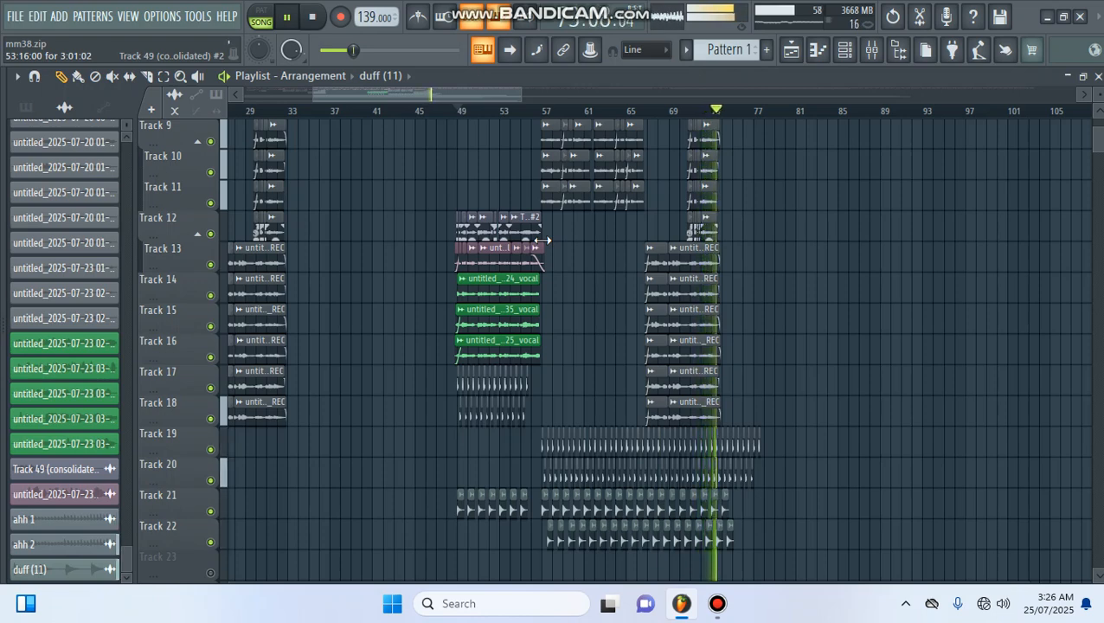
pyautogui.press('space')
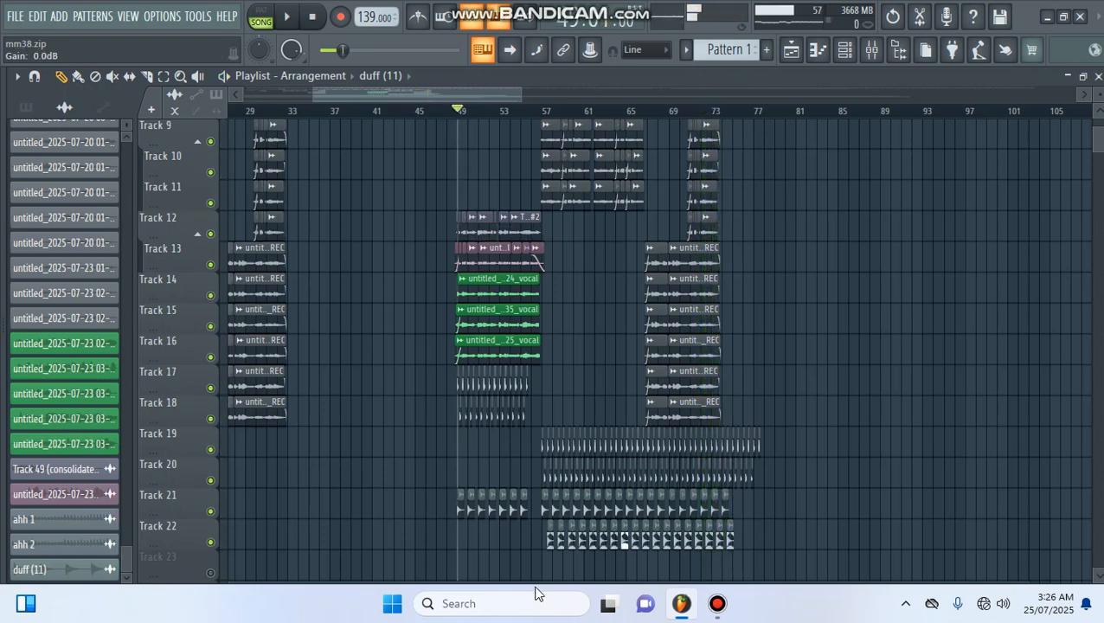